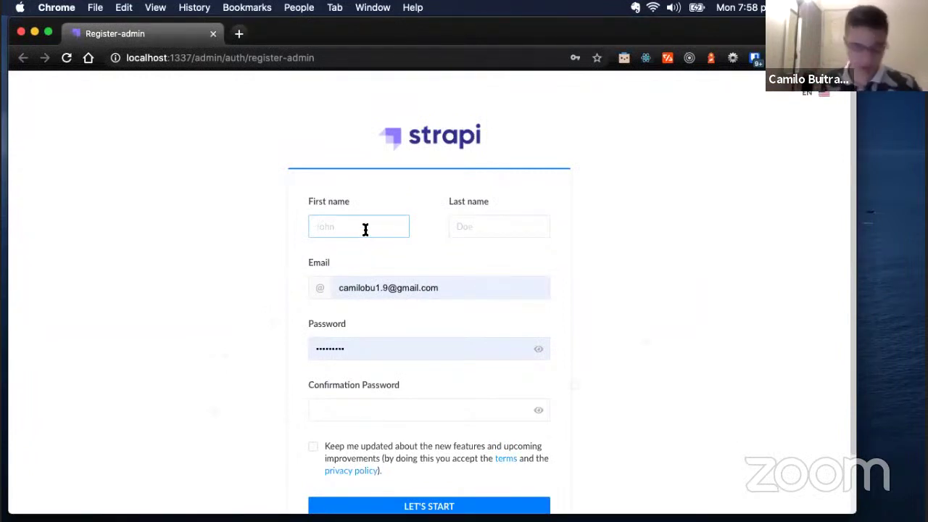
# Enter the administrator's first name and last name in the registration form.
pyautogui.write('Camilo')
pyautogui.press('Tab')
pyautogui.write('B')
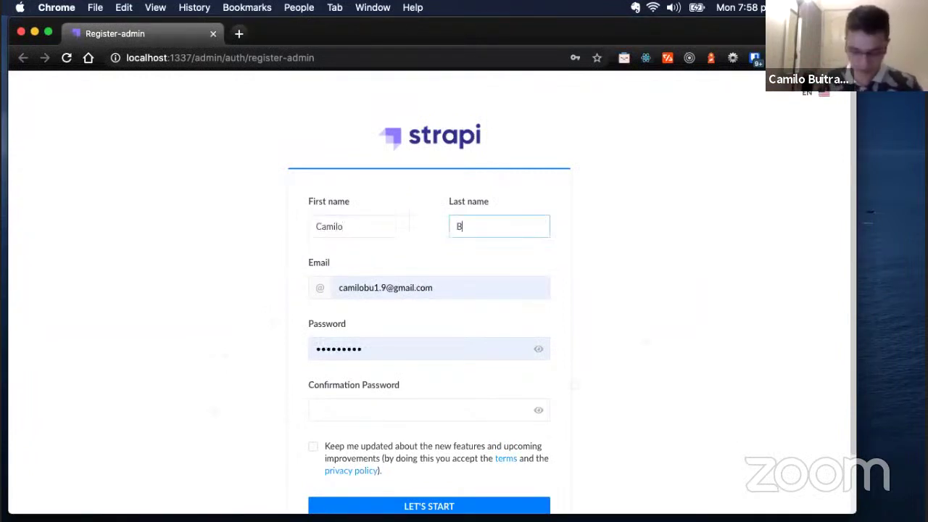
pyautogui.write('uitrago')
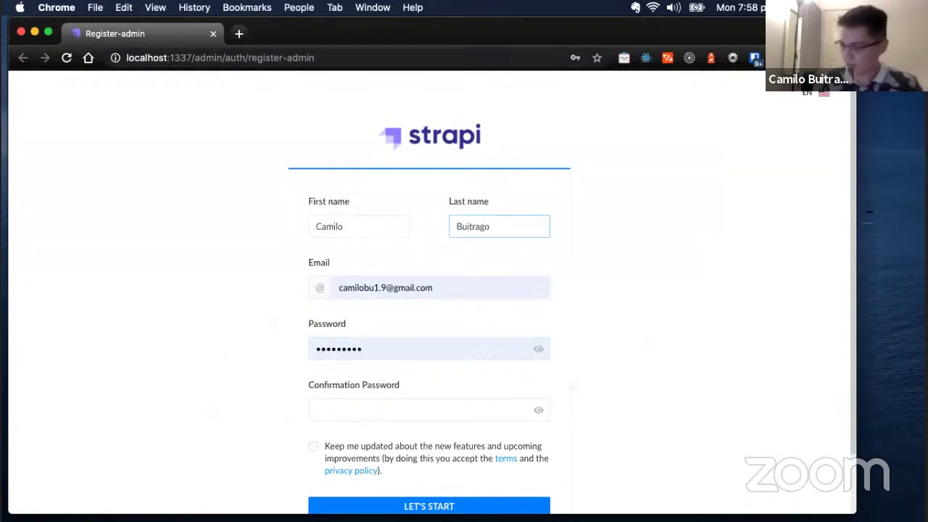
# Fill in the confirmation password and submit the administrator registration without subscribing to updates.
pyautogui.press('Tab')
pyautogui.press('Tab')
pyautogui.press('Tab')
pyautogui.click(393, 304)
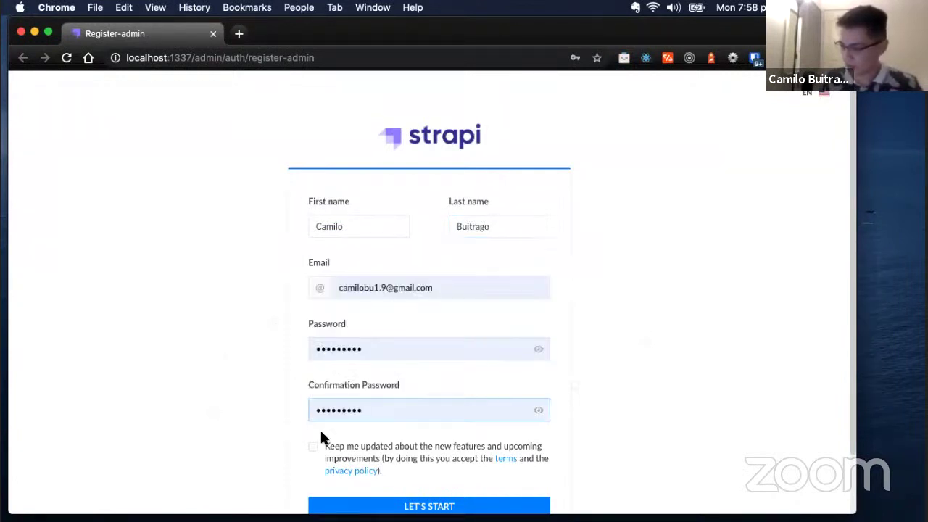
pyautogui.scroll(-2, 321, 437)
pyautogui.click(437, 437)
pyautogui.scroll(1, 530, 413)
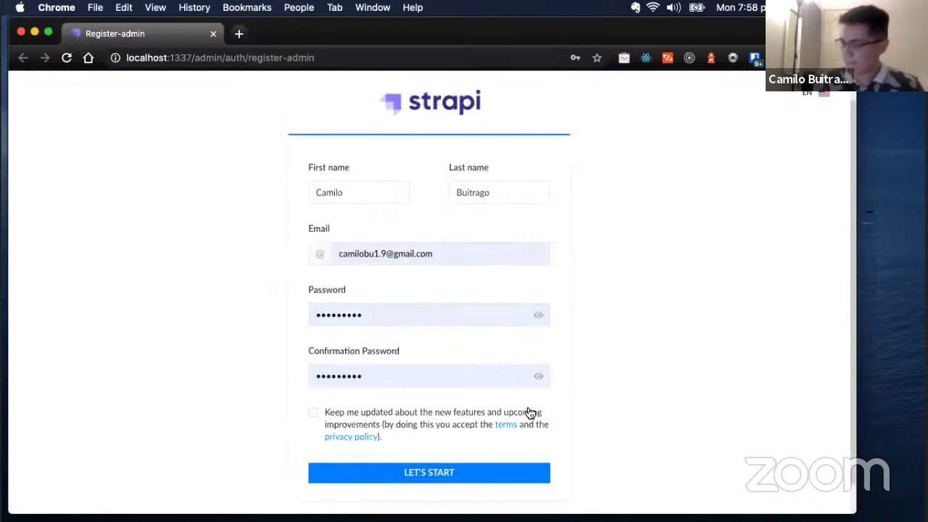
pyautogui.scroll(1, 530, 412)
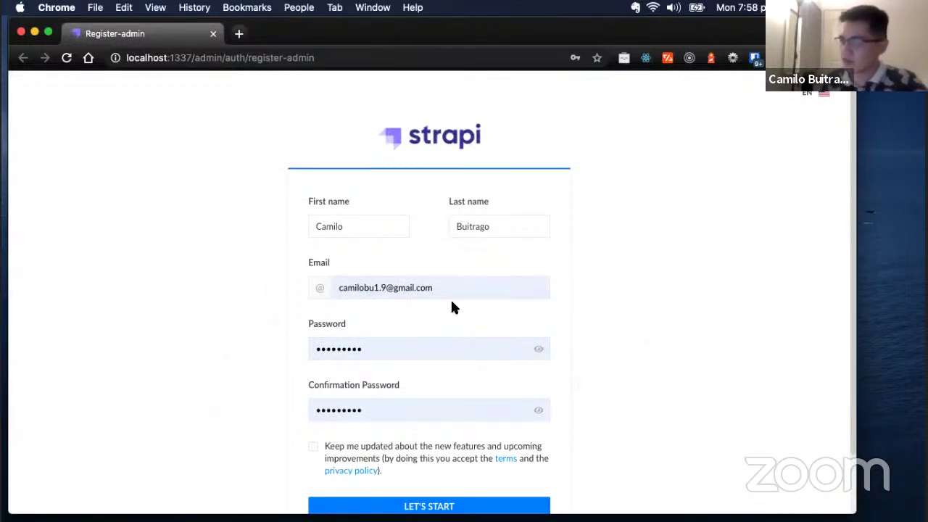
pyautogui.press('Return')
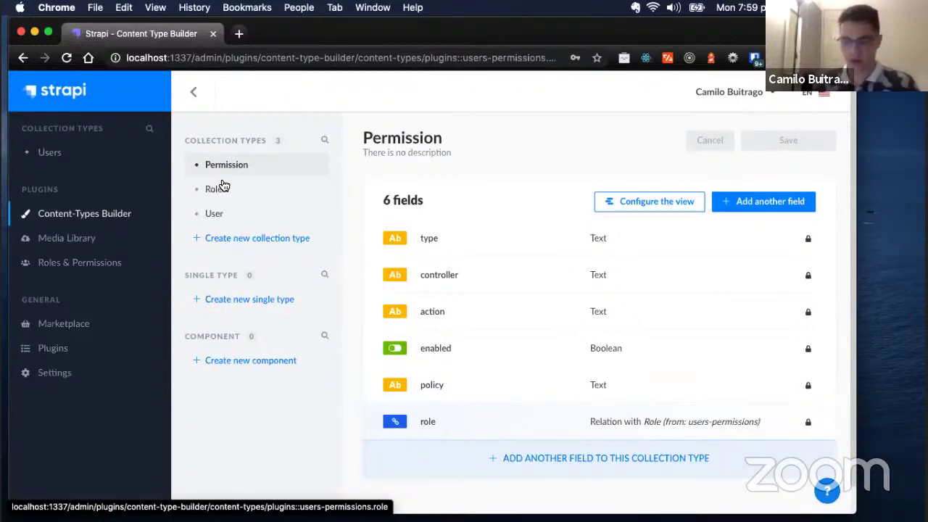
# Create a new collection type with the display name projects.
pyautogui.click(223, 247)
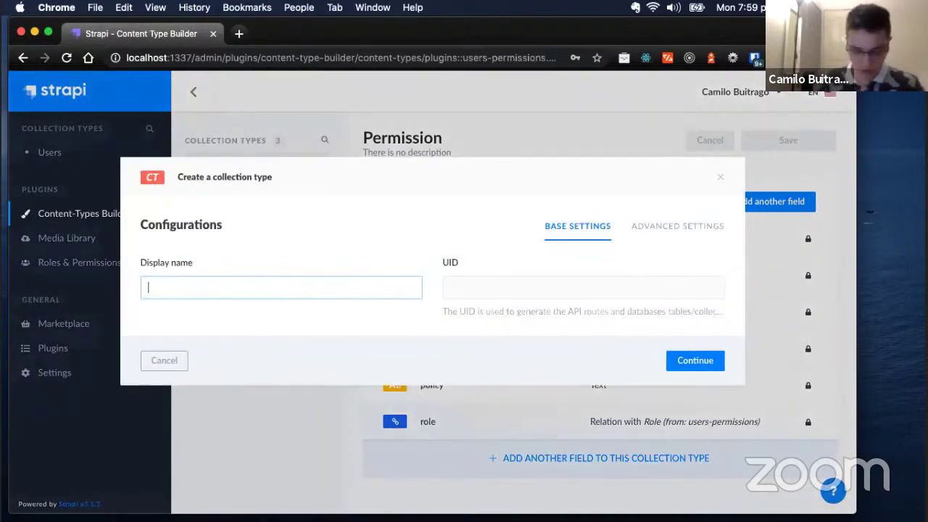
pyautogui.write('projects')
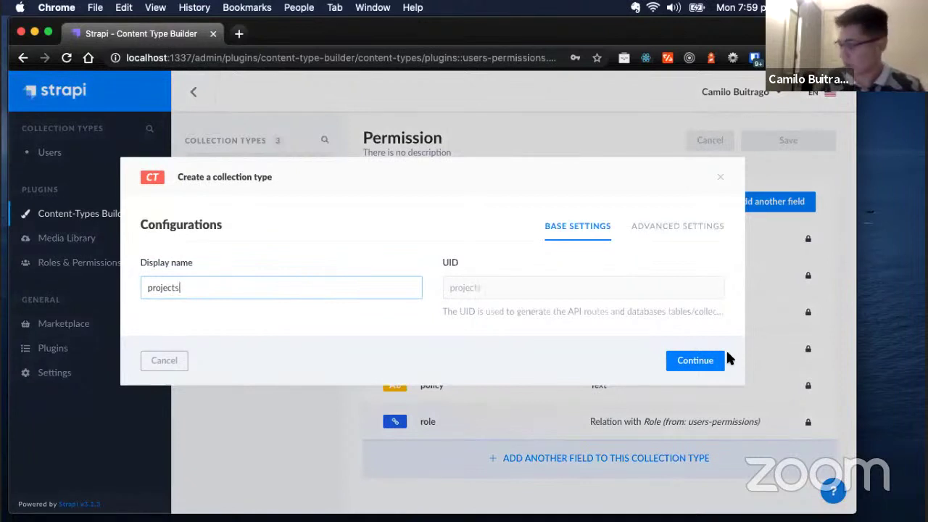
pyautogui.click(716, 363)
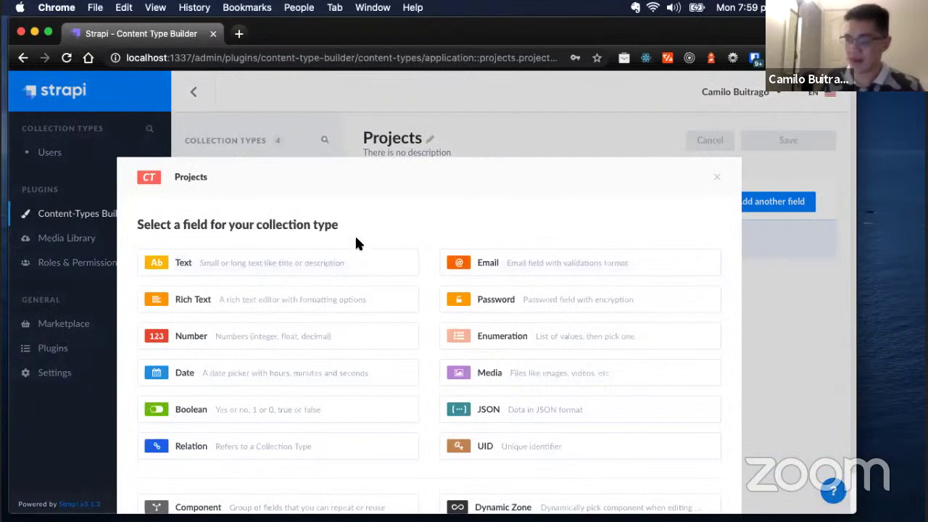
# Add a short text field called name to the Projects collection type, leaving its advanced settings at their defaults.
pyautogui.click(308, 261)
pyautogui.write('name')
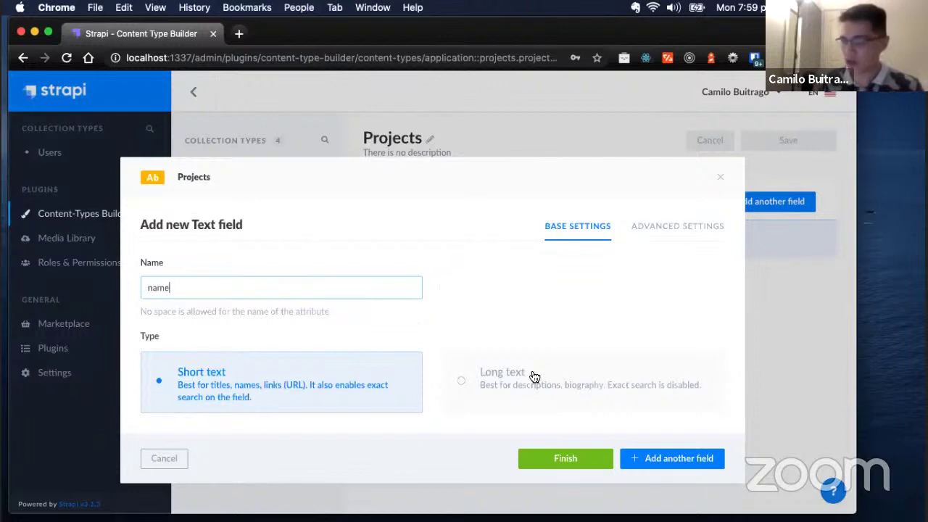
pyautogui.click(675, 229)
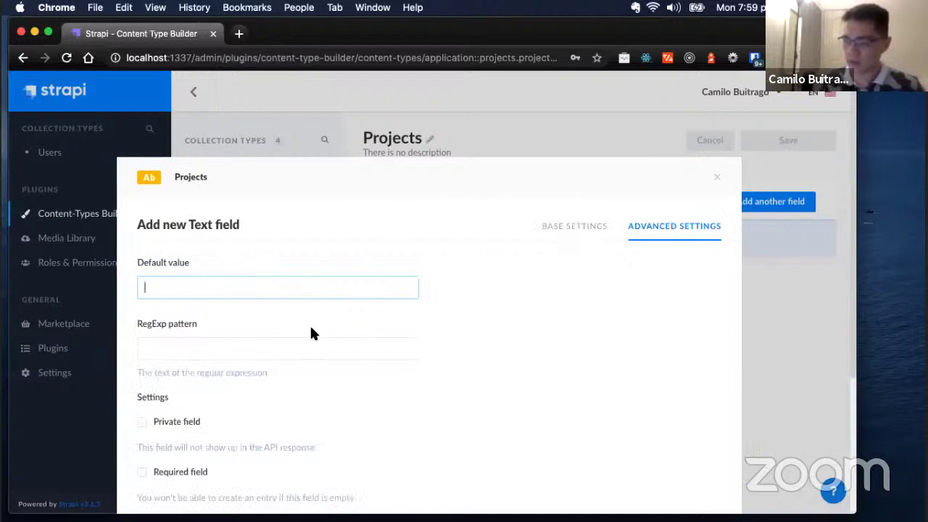
pyautogui.scroll(-3, 227, 388)
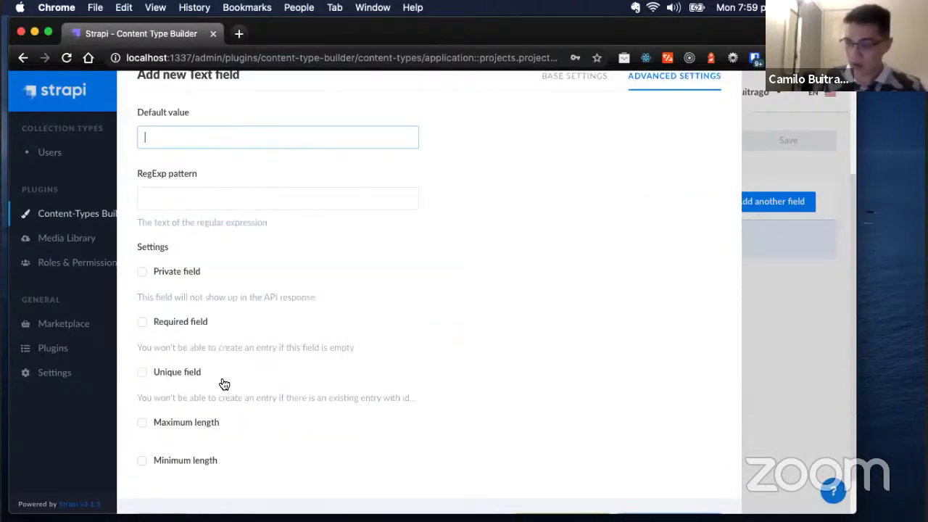
pyautogui.scroll(-1, 248, 315)
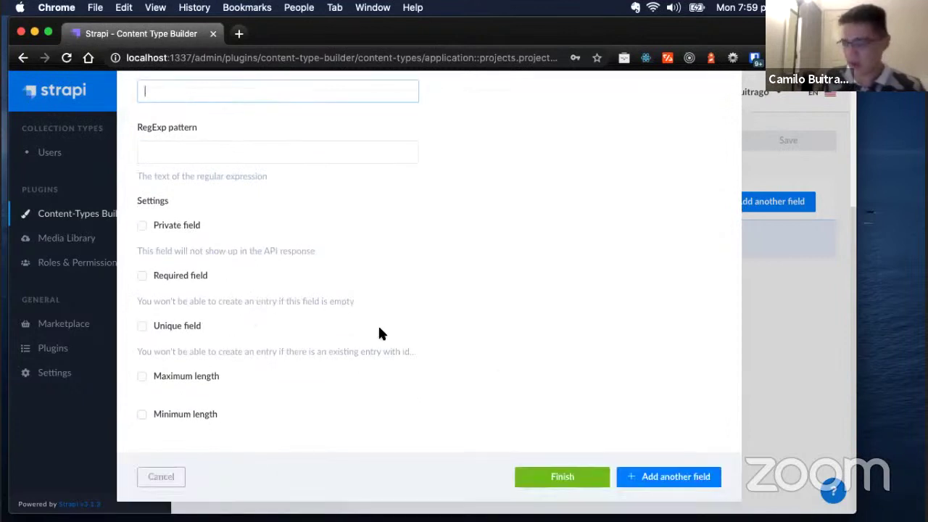
pyautogui.click(673, 482)
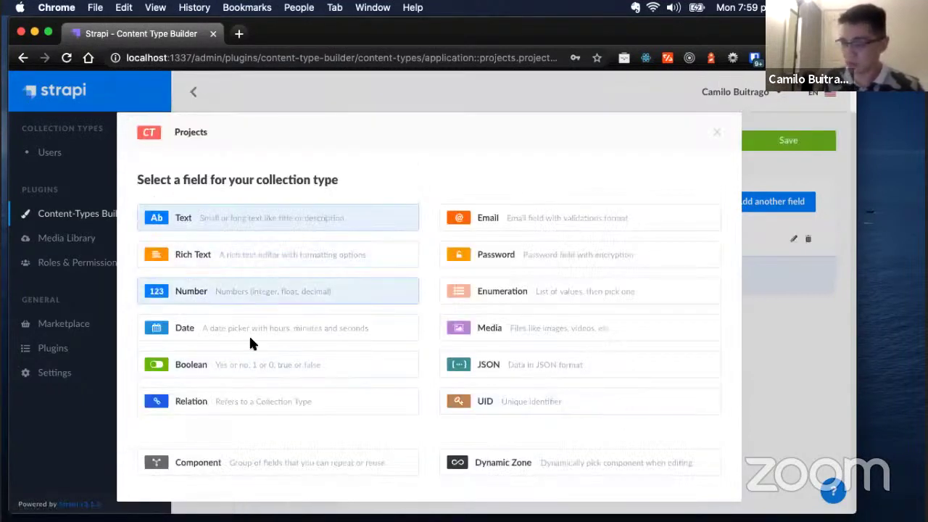
# Add a rich text field called description to the Projects collection type.
pyautogui.click(285, 263)
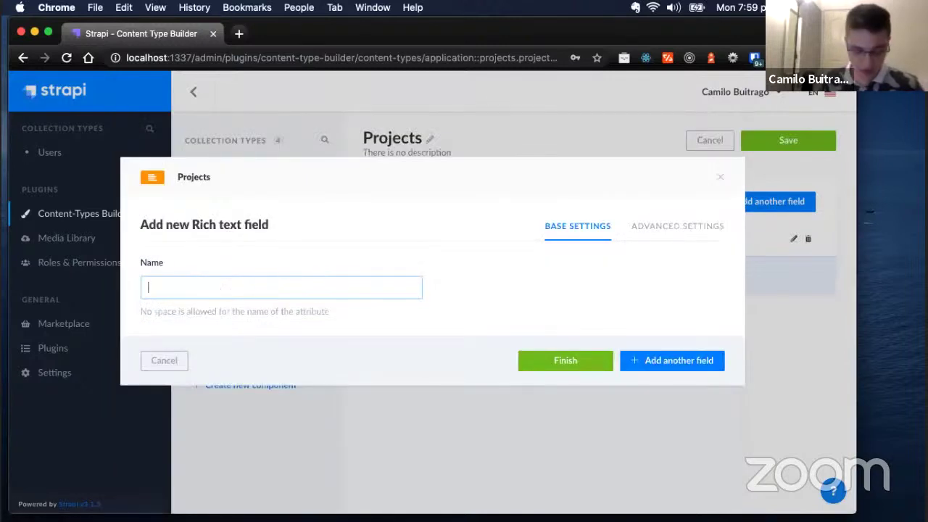
pyautogui.write('description')
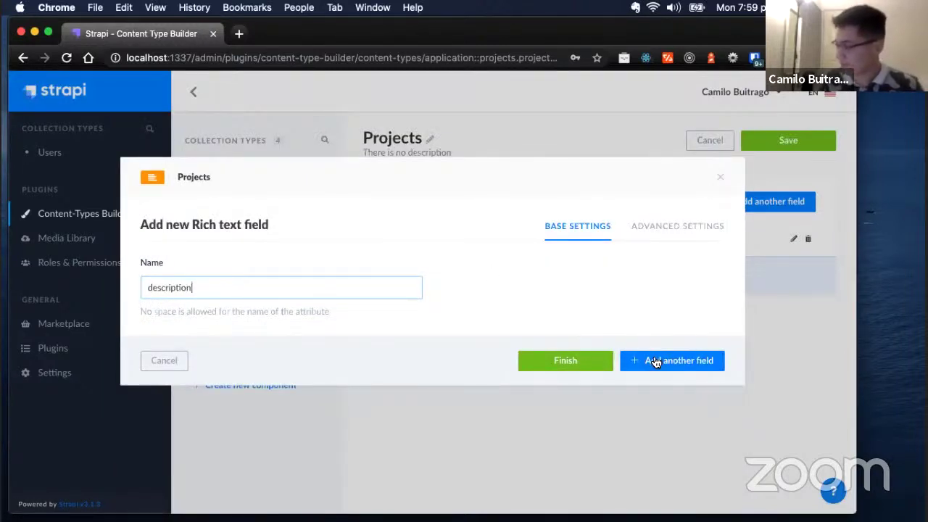
pyautogui.click(643, 360)
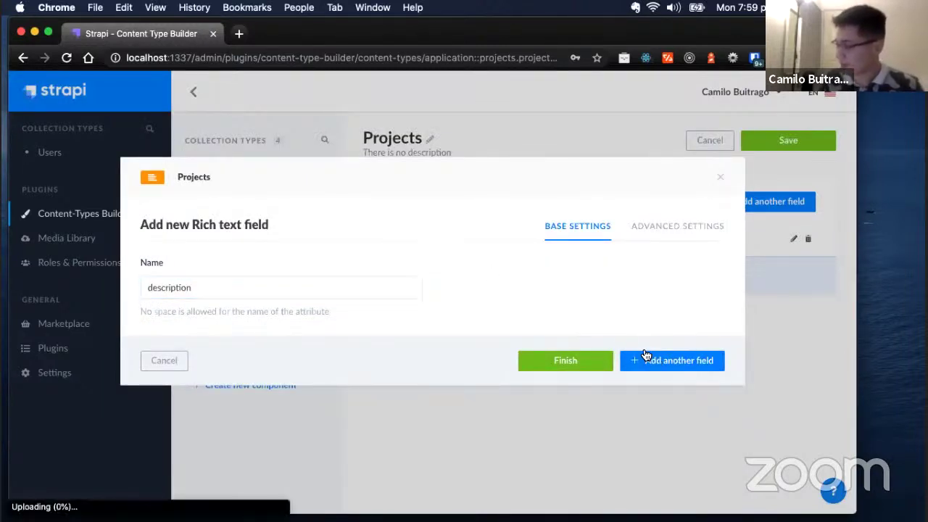
# Add a single media field called image and save the Projects collection type.
pyautogui.click(570, 363)
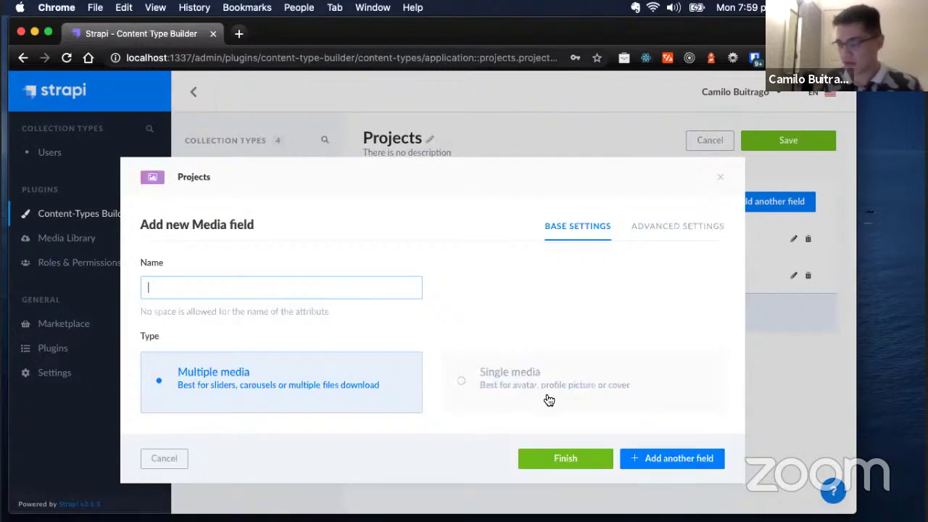
pyautogui.click(479, 376)
pyautogui.click(272, 279)
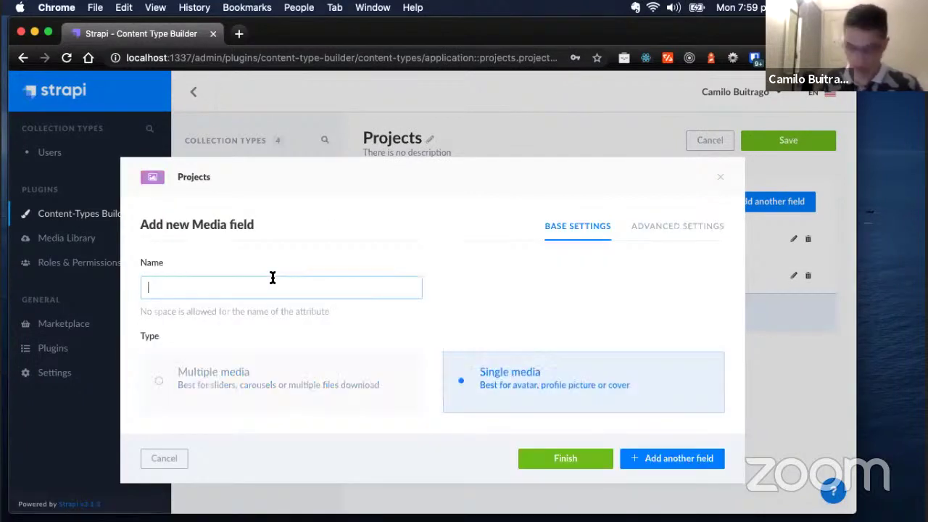
pyautogui.write('image')
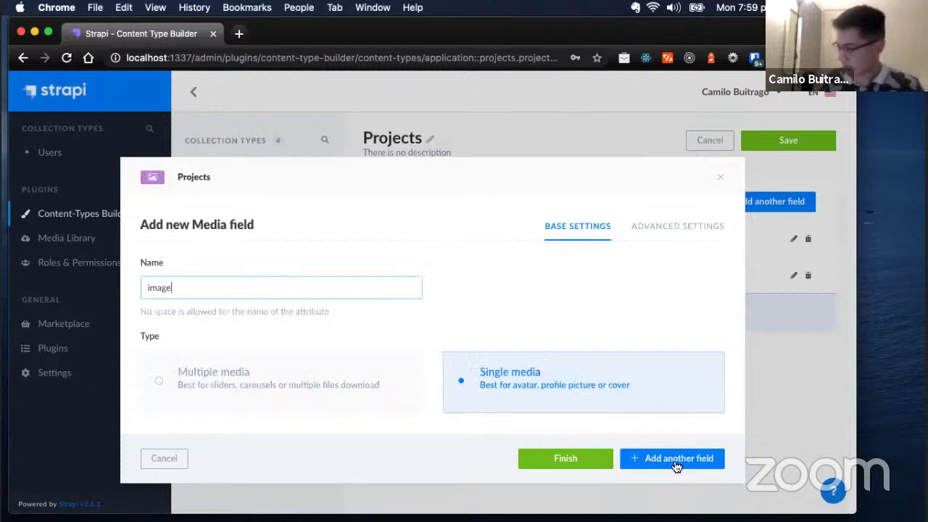
pyautogui.click(593, 464)
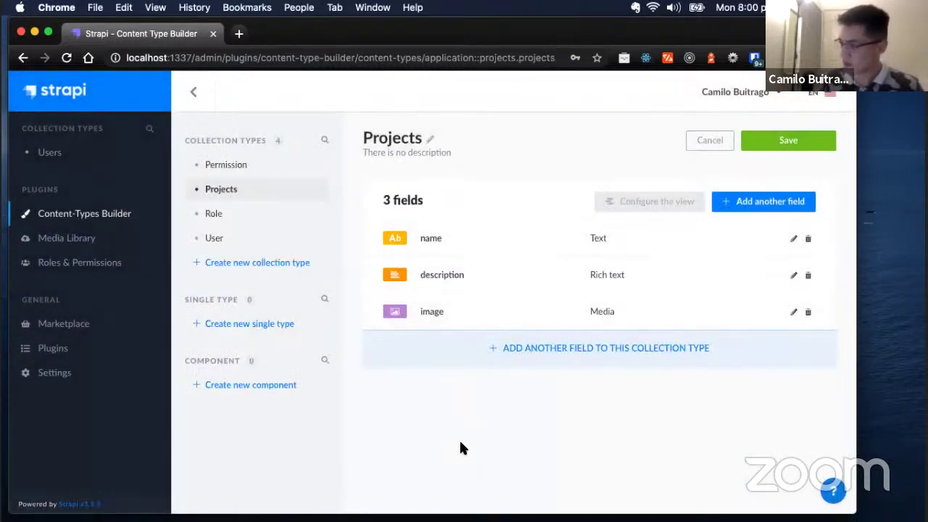
pyautogui.click(786, 140)
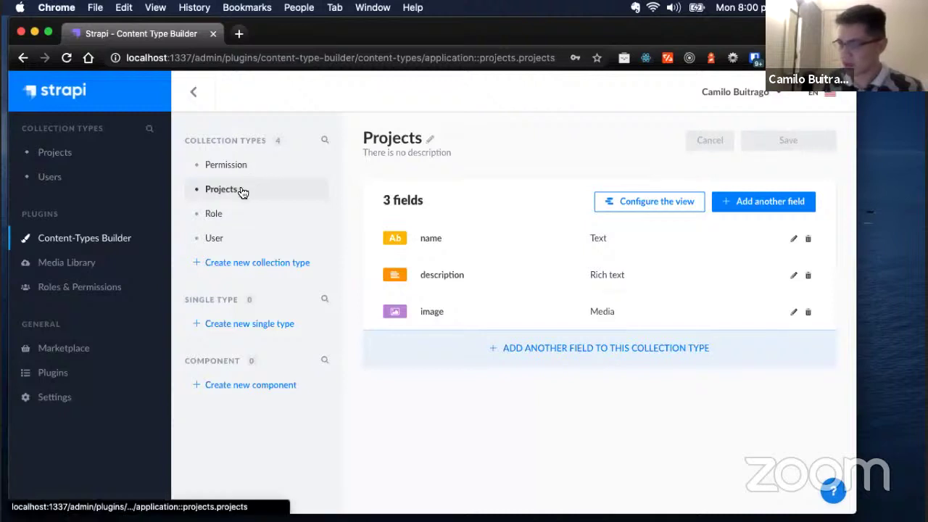
# Create a Projects entry with the name Node JS Project and the description Node JS.
pyautogui.click(88, 161)
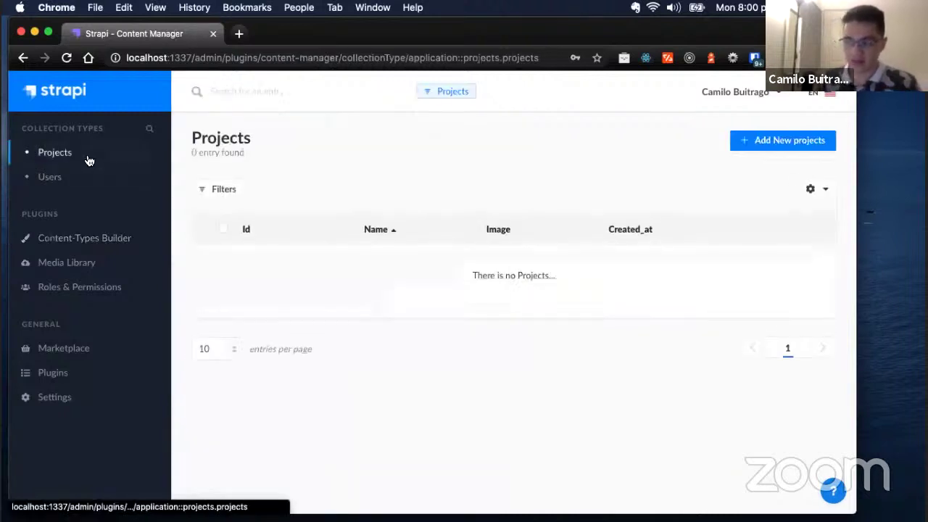
pyautogui.click(789, 145)
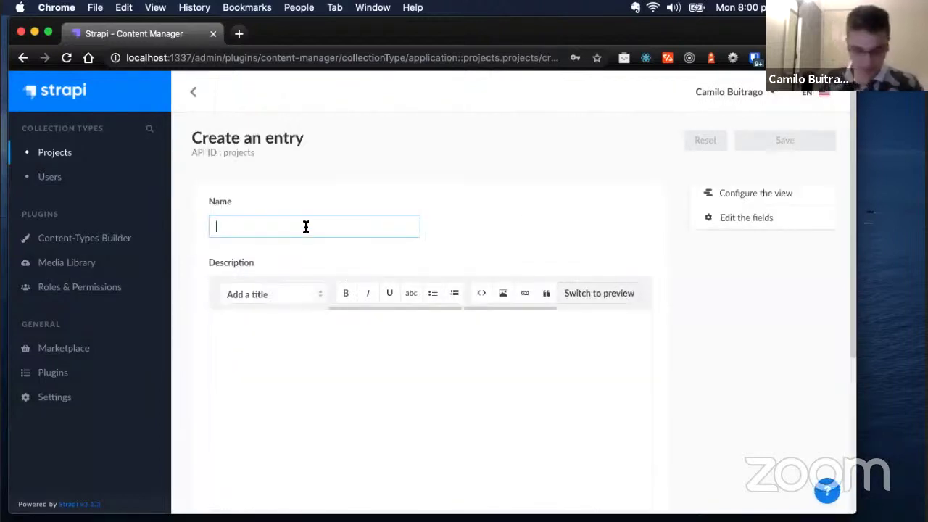
pyautogui.write('Node JS Project')
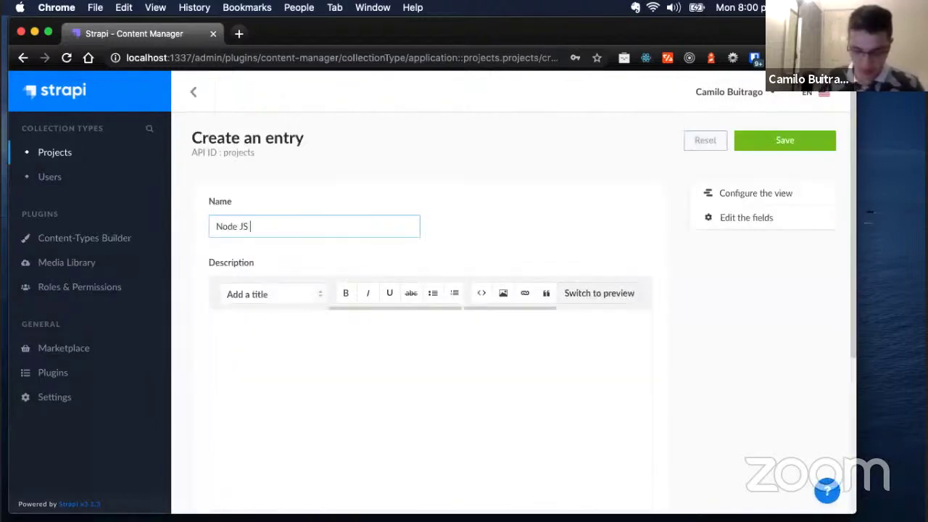
pyautogui.click(362, 352)
pyautogui.write('Nod')
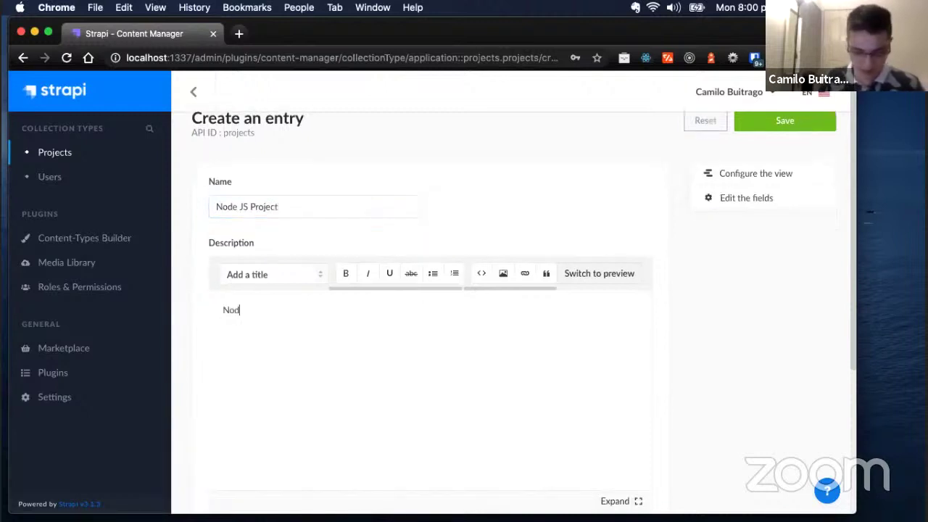
pyautogui.write('e JS')
# Upload nodejs.png from the images folder as the entry's image and save the entry.
pyautogui.scroll(-3, 370, 359)
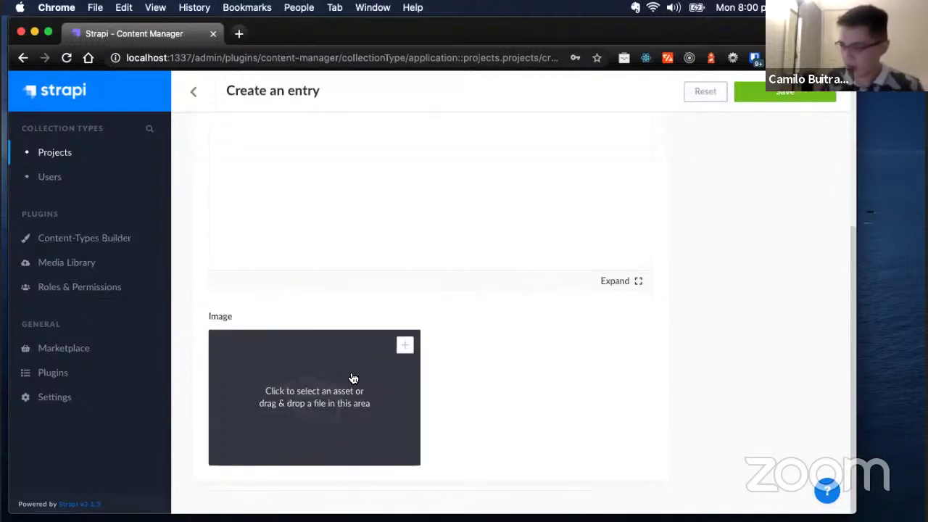
pyautogui.click(354, 378)
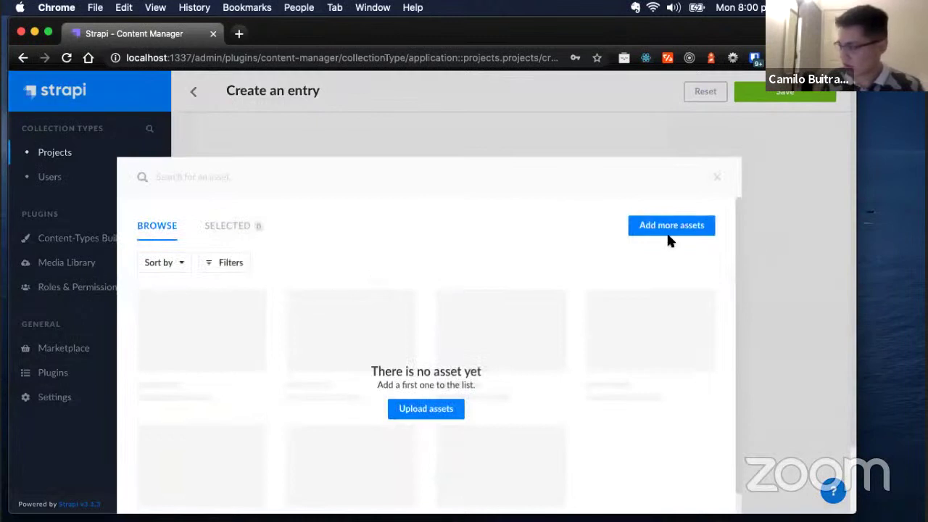
pyautogui.click(417, 412)
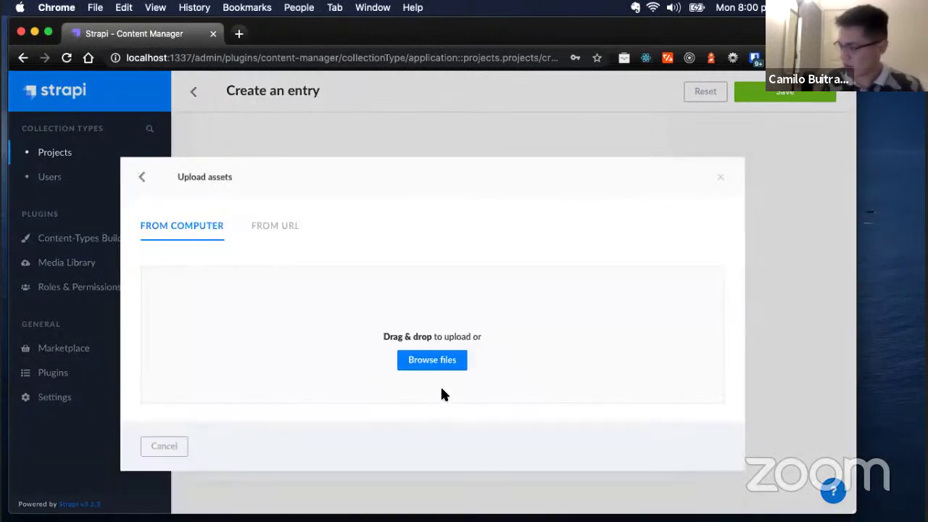
pyautogui.click(450, 363)
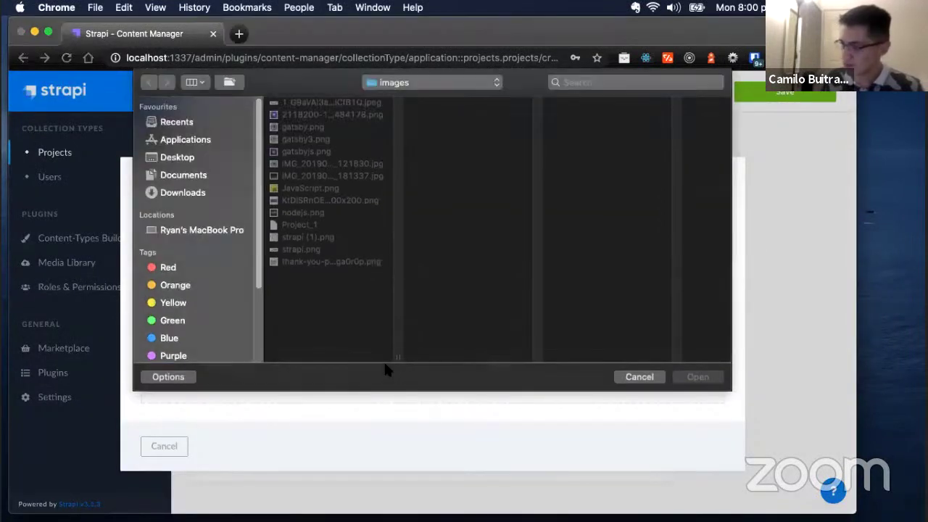
pyautogui.click(316, 213)
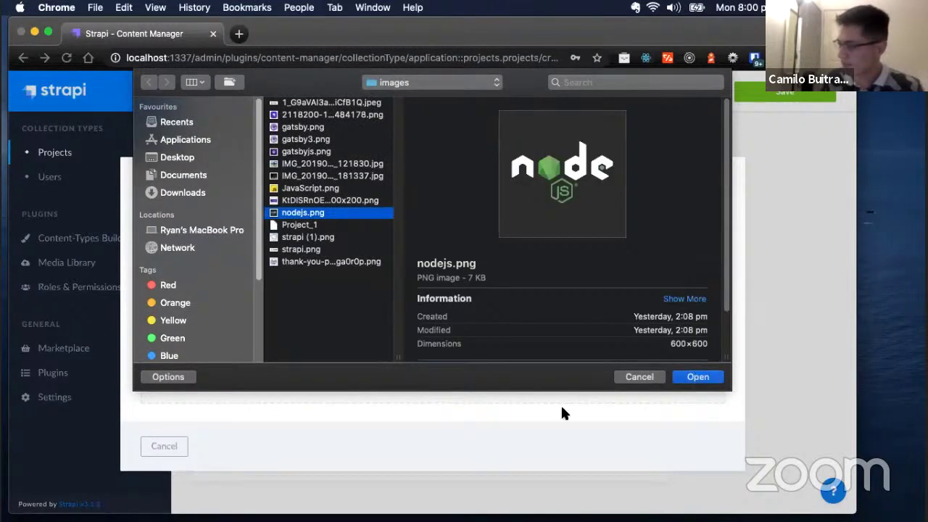
pyautogui.press('Return')
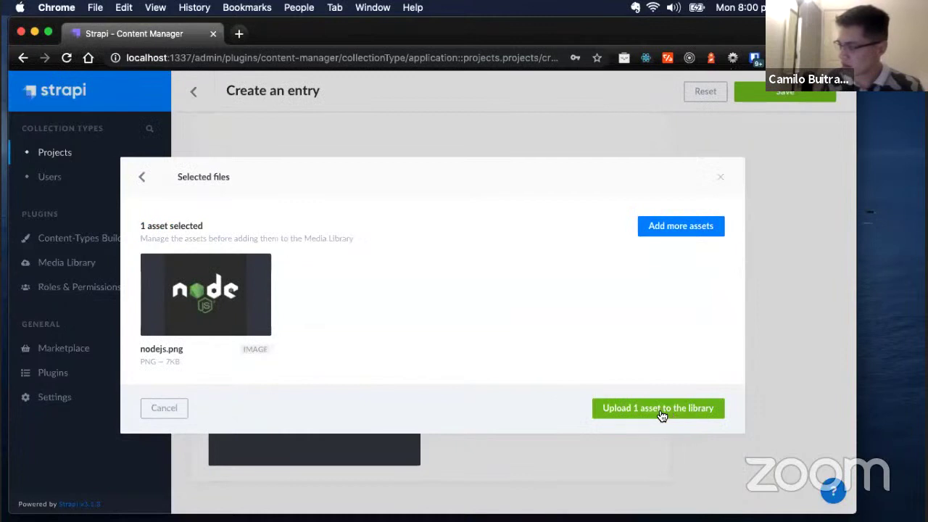
pyautogui.click(661, 408)
pyautogui.click(694, 449)
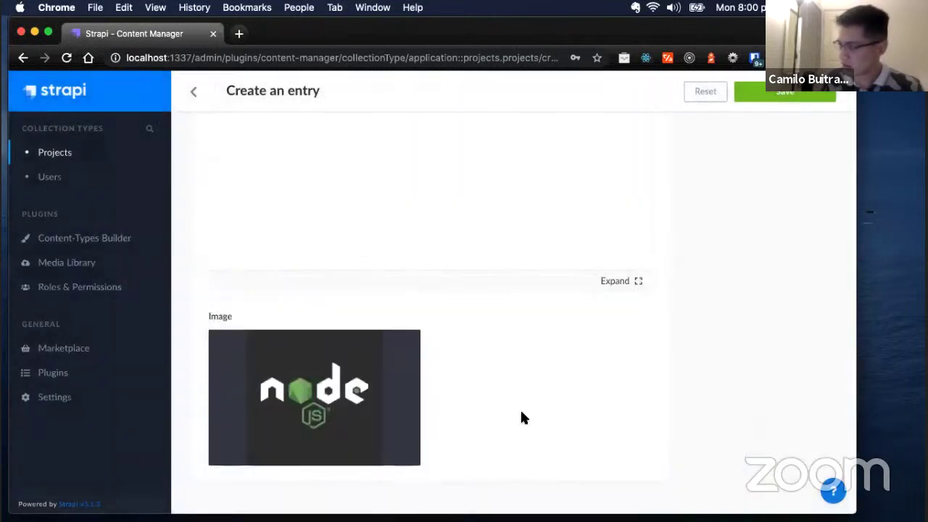
pyautogui.scroll(10, 533, 404)
pyautogui.click(783, 145)
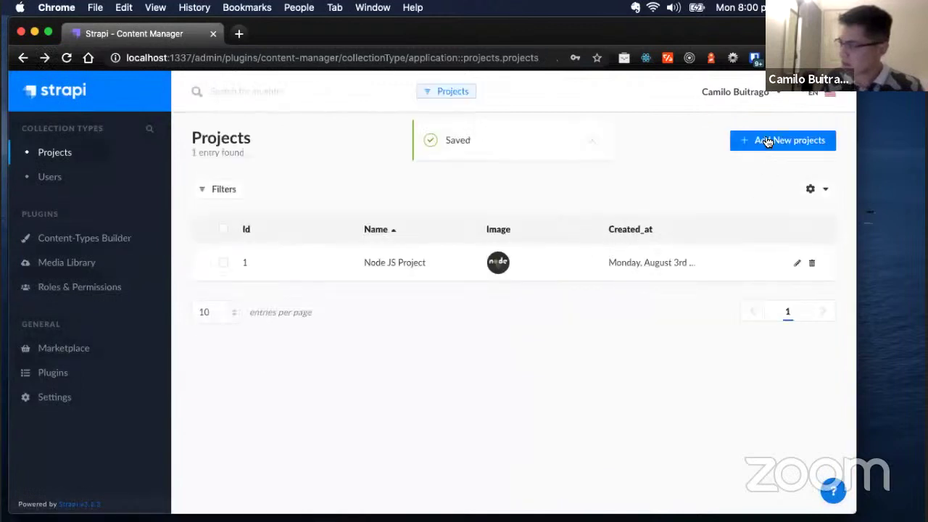
# Create a second Projects entry with the name JS Project and the description JS.
pyautogui.click(777, 139)
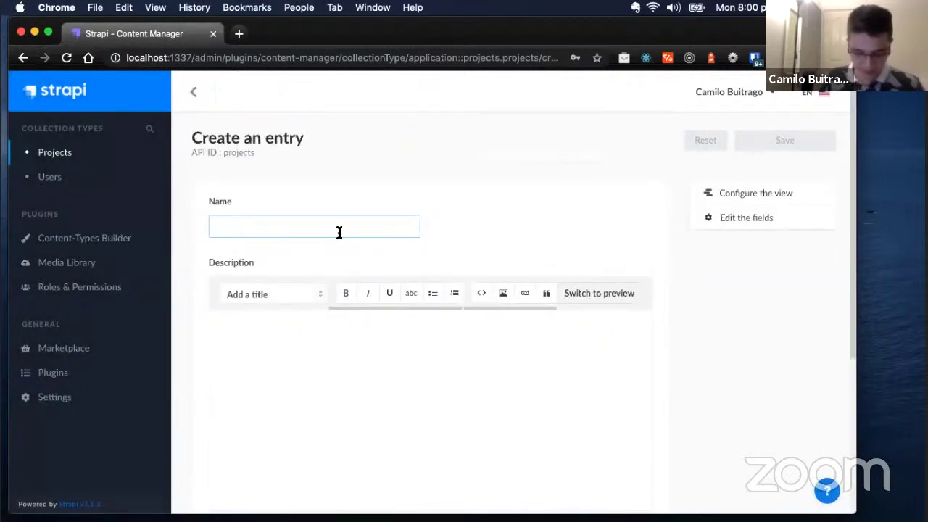
pyautogui.write('JS Project')
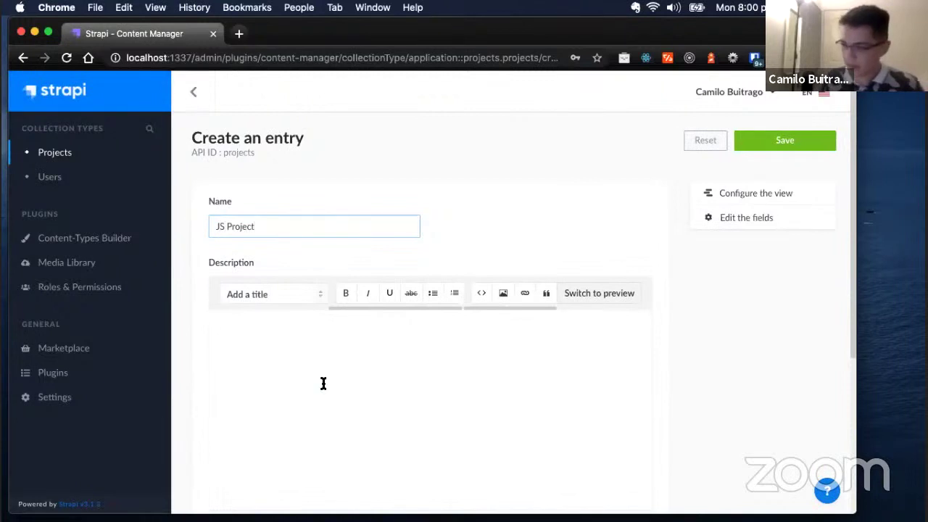
pyautogui.click(323, 383)
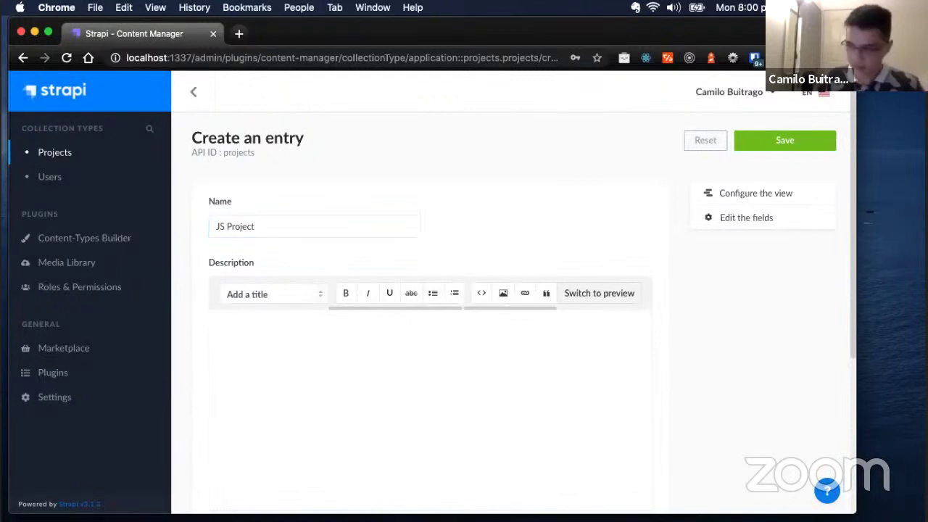
# Upload JavaScript.png from the images folder as the JS Project entry's image and save the entry.
pyautogui.scroll(-10, 324, 385)
pyautogui.click(414, 373)
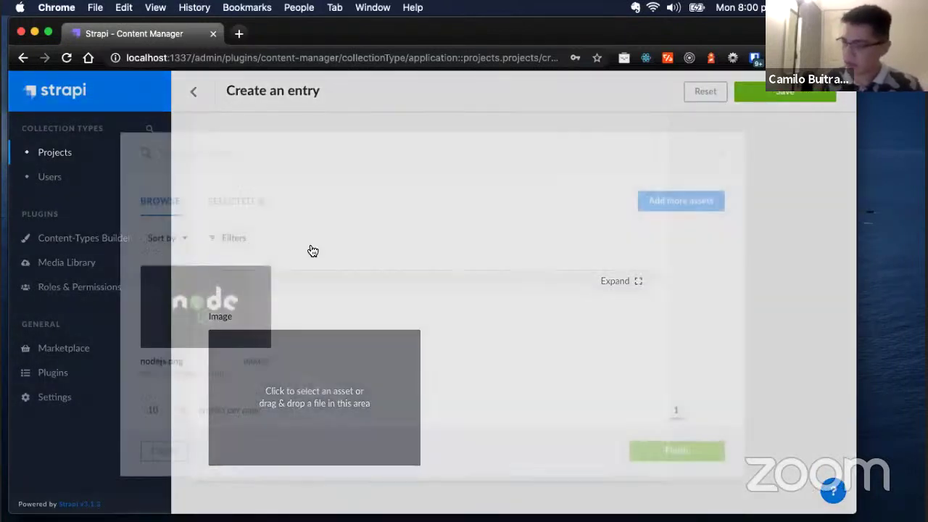
pyautogui.click(698, 235)
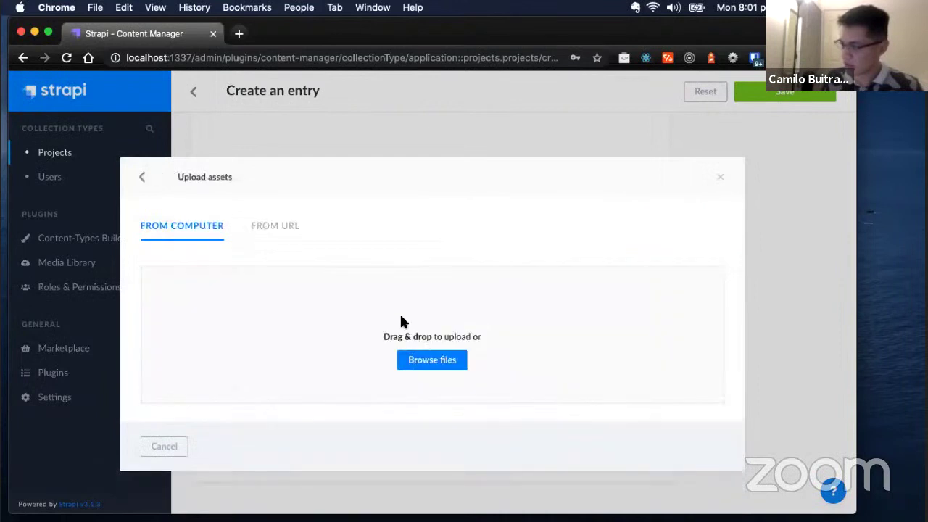
pyautogui.click(433, 361)
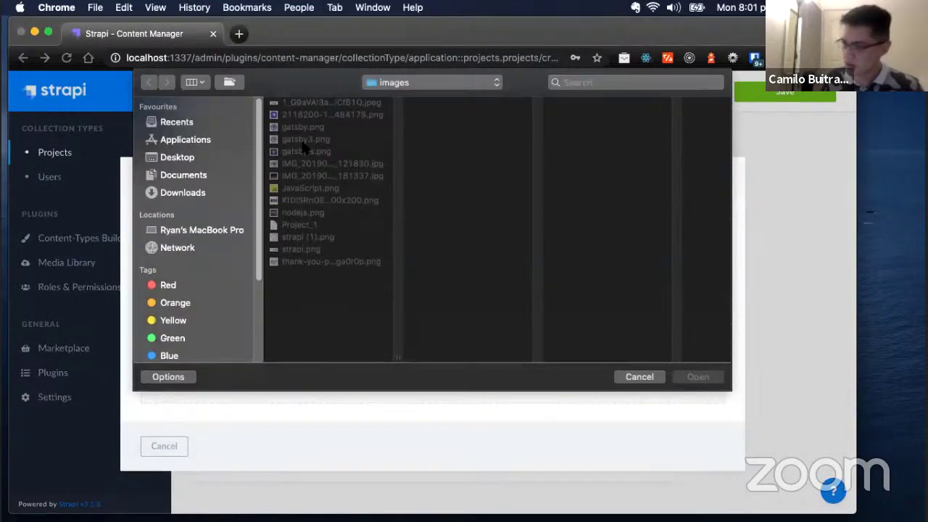
pyautogui.click(310, 190)
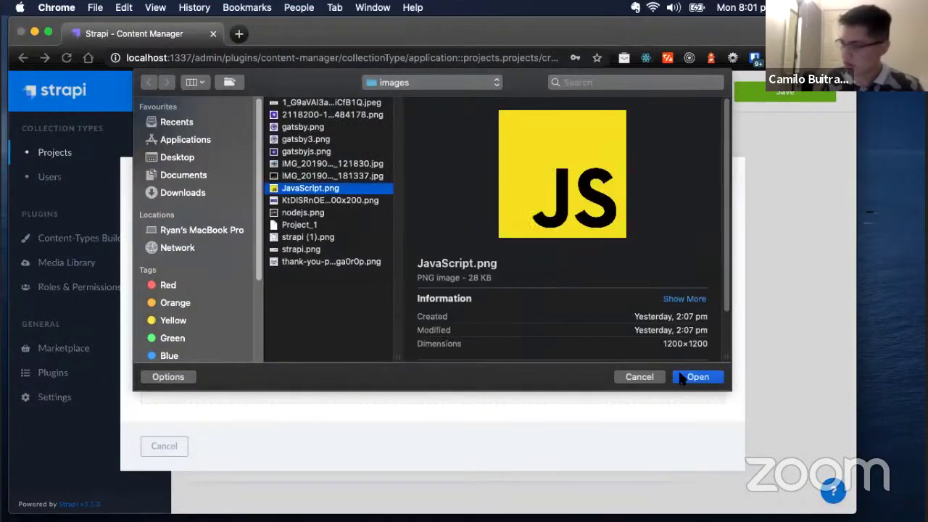
pyautogui.click(698, 376)
pyautogui.click(643, 409)
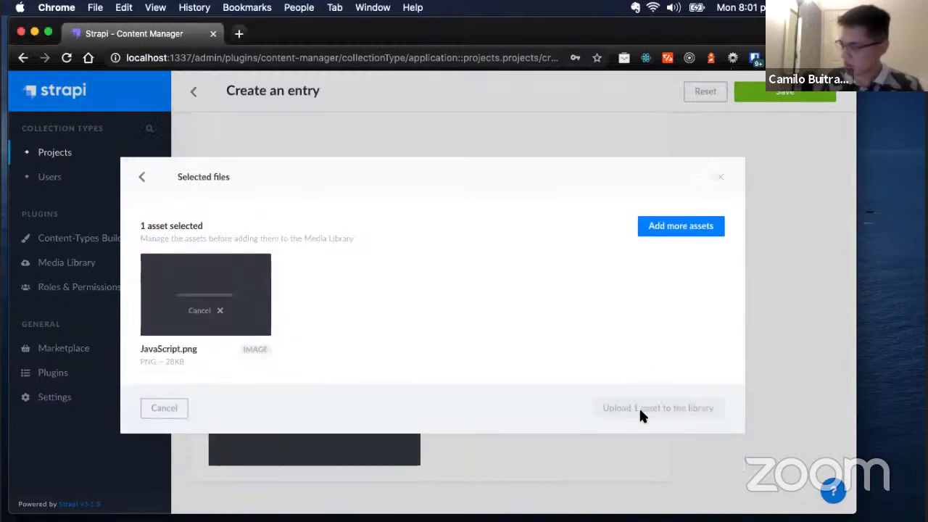
pyautogui.click(660, 438)
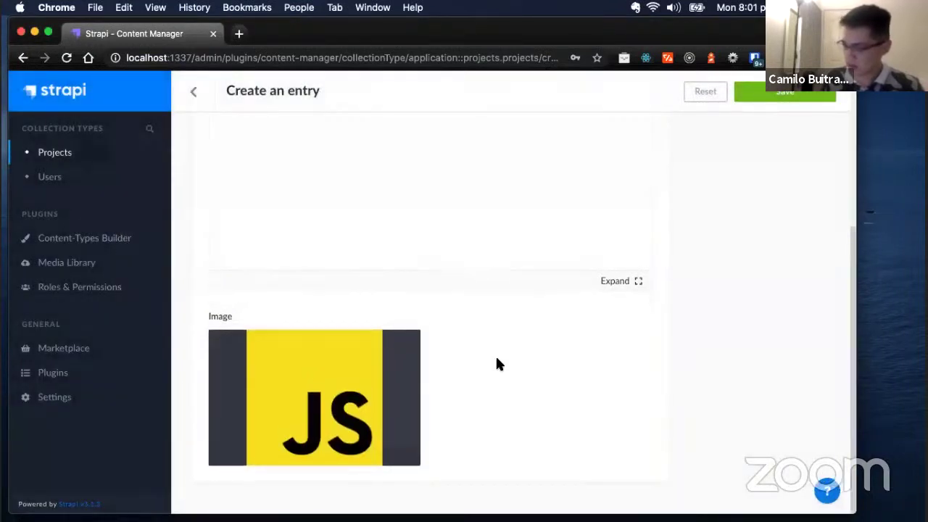
pyautogui.press('super+equal')
pyautogui.press('super+equal')
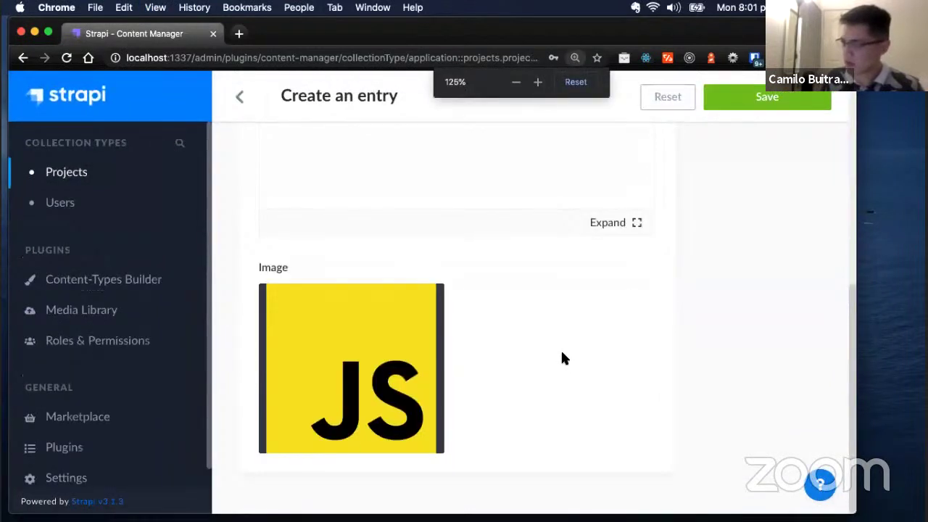
pyautogui.scroll(10, 696, 406)
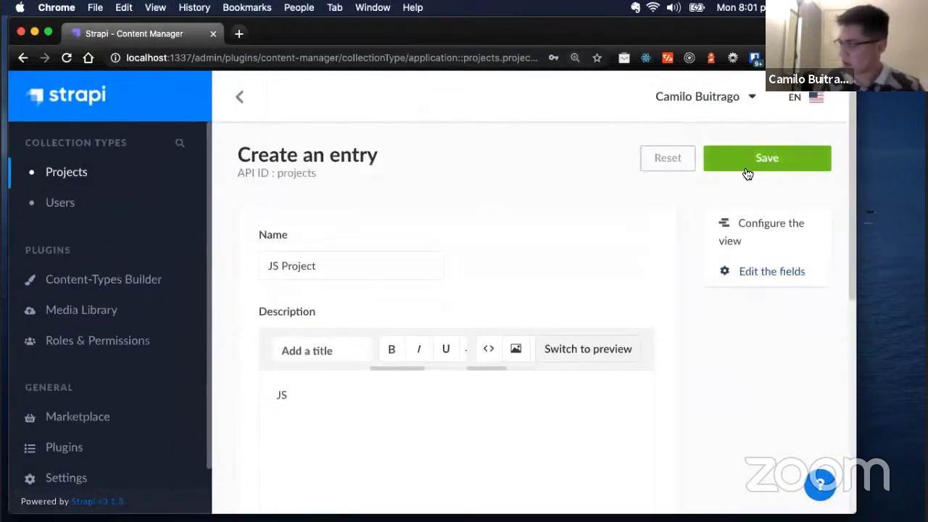
pyautogui.click(748, 174)
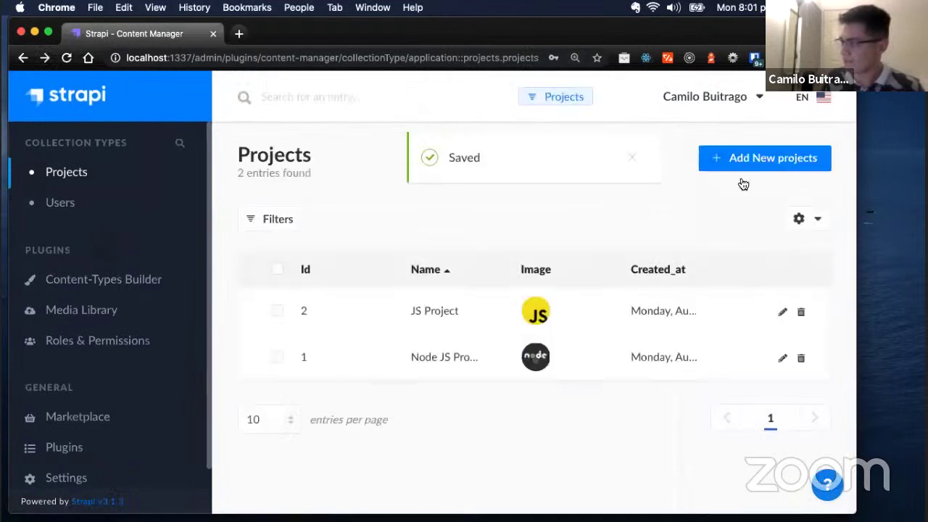
# Start a third entry in the Projects collection.
pyautogui.click(783, 166)
pyautogui.scroll(-1, 630, 254)
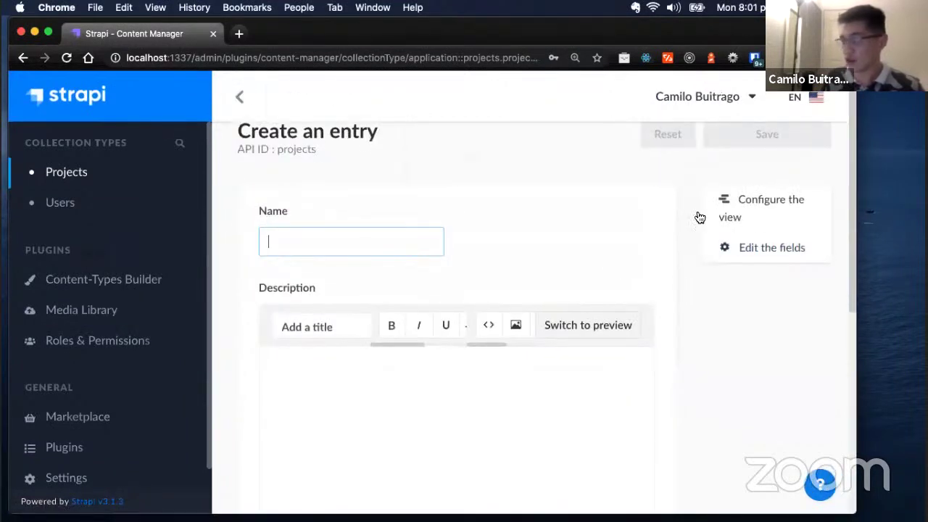
# Examine how the displayed fields are laid out in the Projects view configuration, and return to the new entry.
pyautogui.click(732, 203)
pyautogui.scroll(-5, 490, 272)
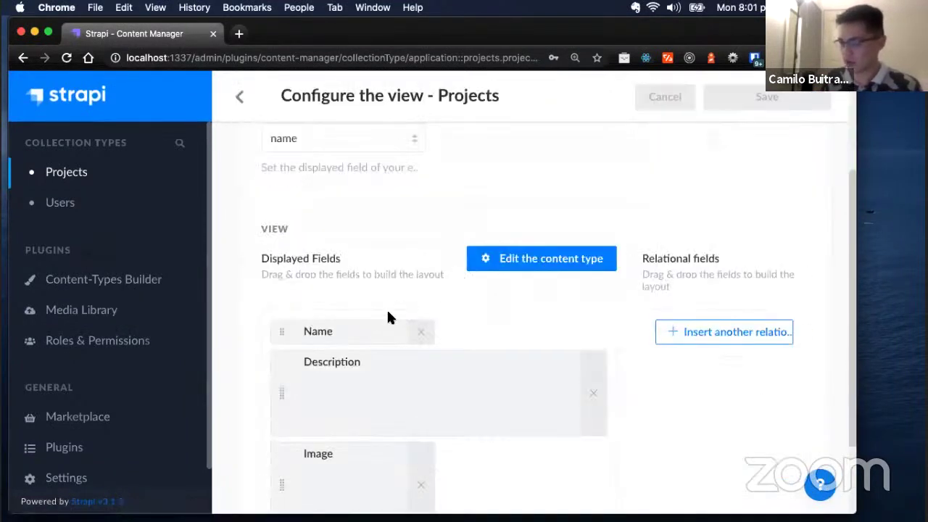
pyautogui.moveTo(281, 224); pyautogui.dragTo(275, 284)
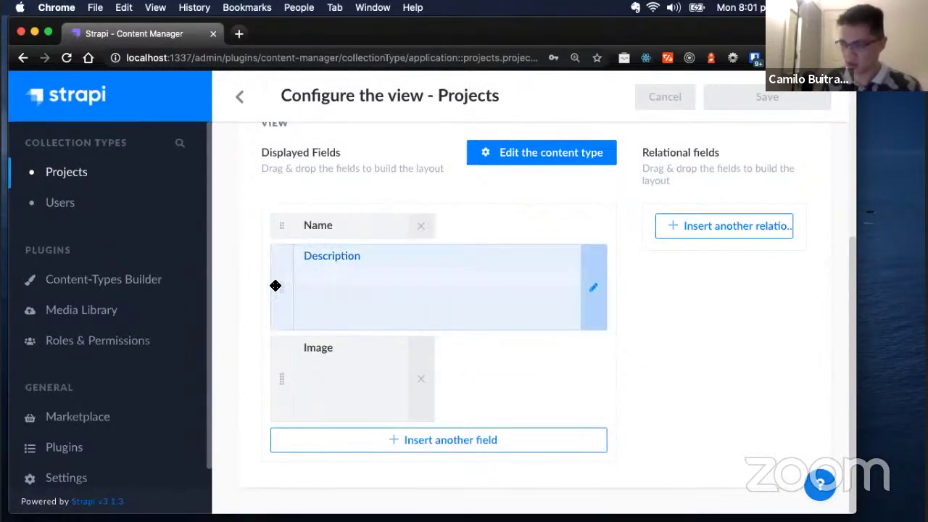
pyautogui.scroll(1, 363, 361)
pyautogui.scroll(5, 363, 361)
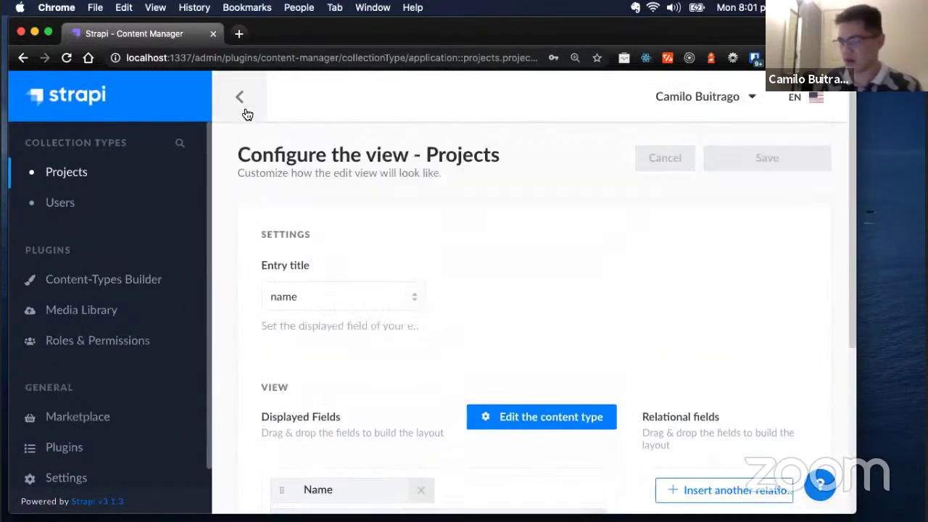
pyautogui.click(243, 107)
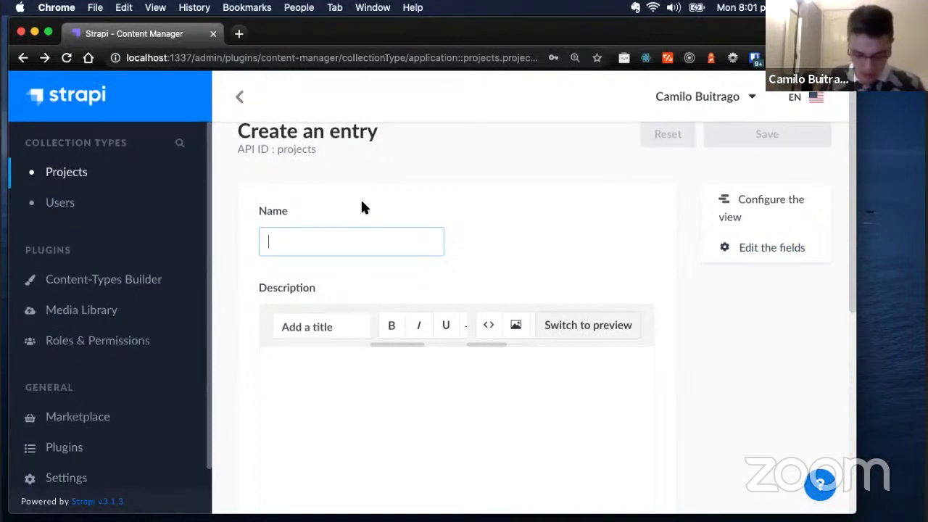
# Enter Gatsby as both the name and the description of the new Projects entry.
pyautogui.write('Gatsby')
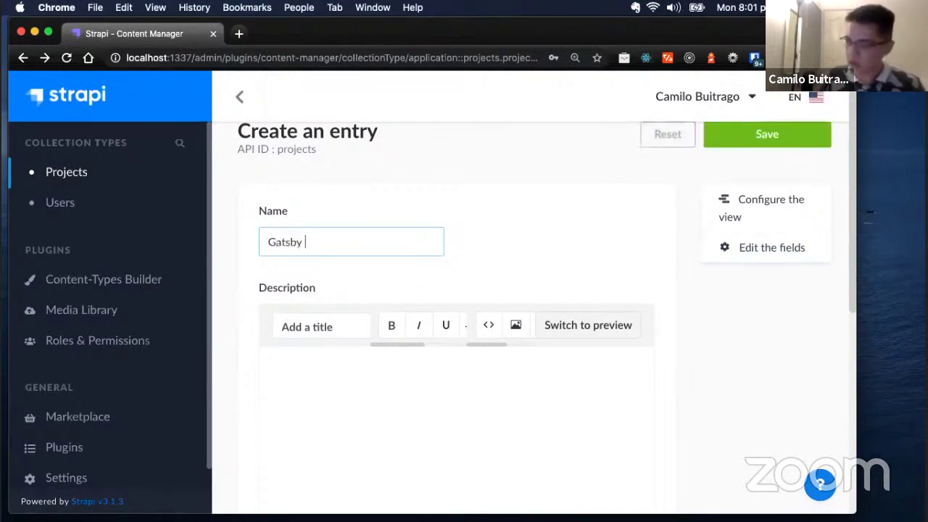
pyautogui.click(403, 361)
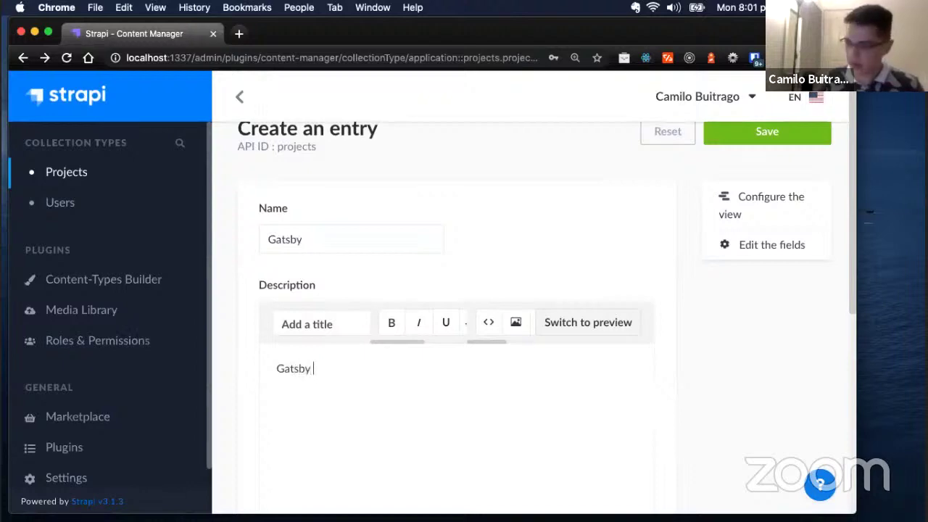
# Upload gatsby3.png from the images folder as the Gatsby entry's image and save the entry.
pyautogui.scroll(-5, 406, 364)
pyautogui.click(494, 355)
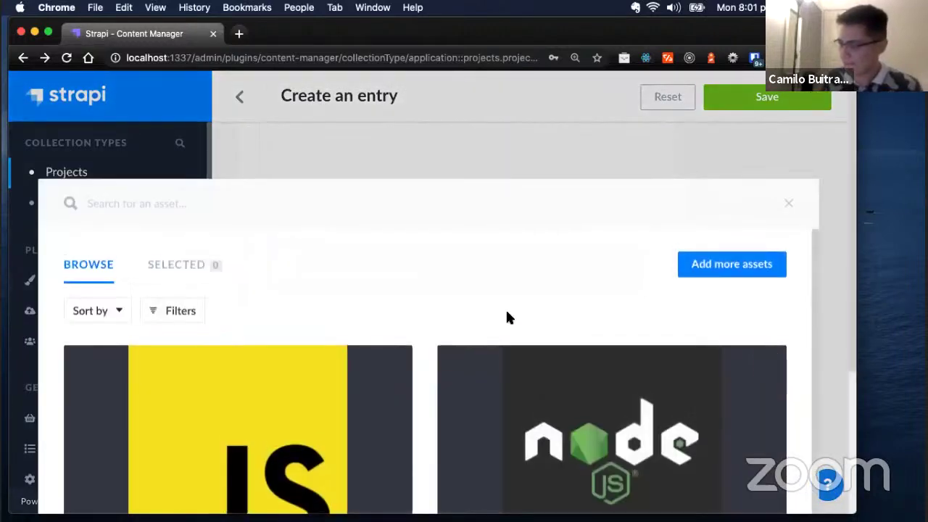
pyautogui.click(696, 265)
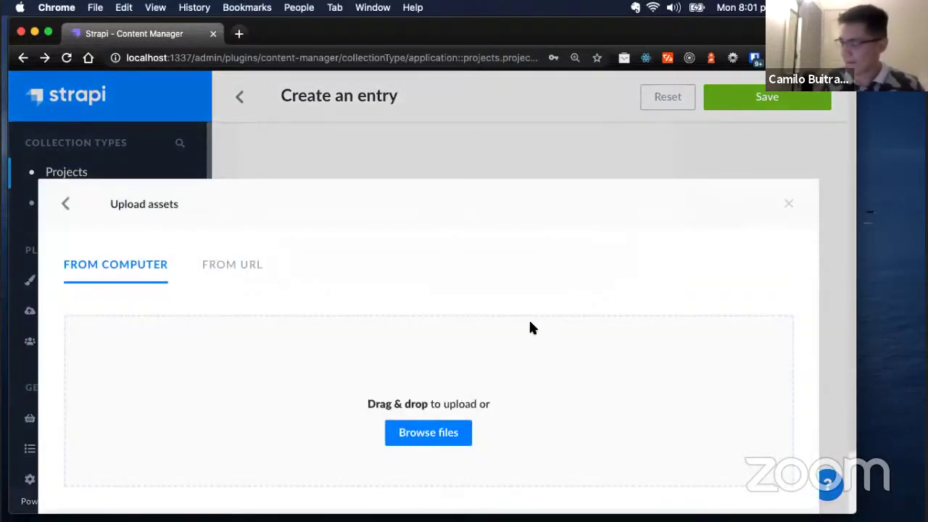
pyautogui.press('super+minus')
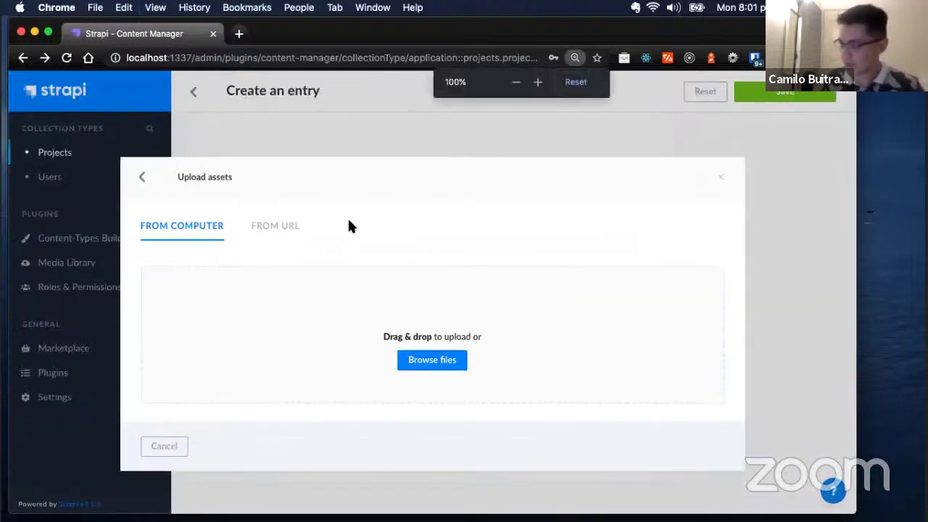
pyautogui.click(427, 361)
pyautogui.click(306, 140)
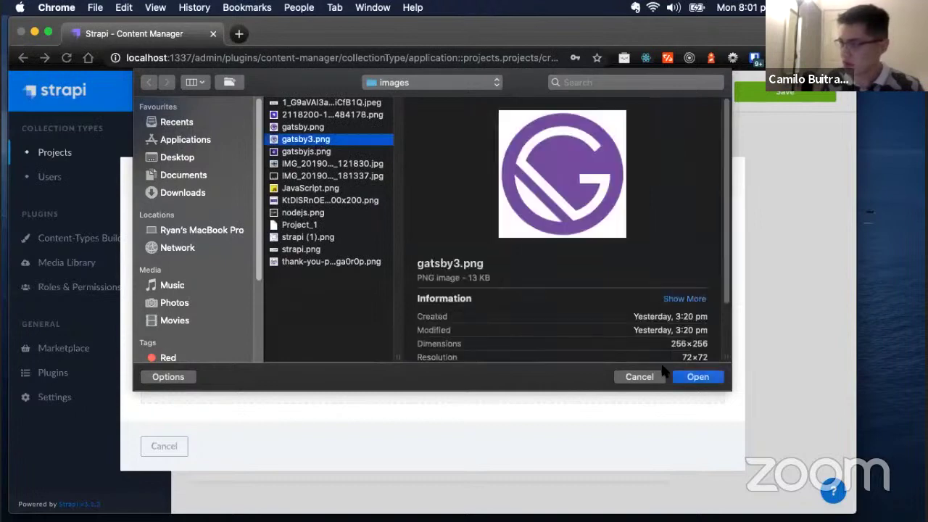
pyautogui.click(683, 382)
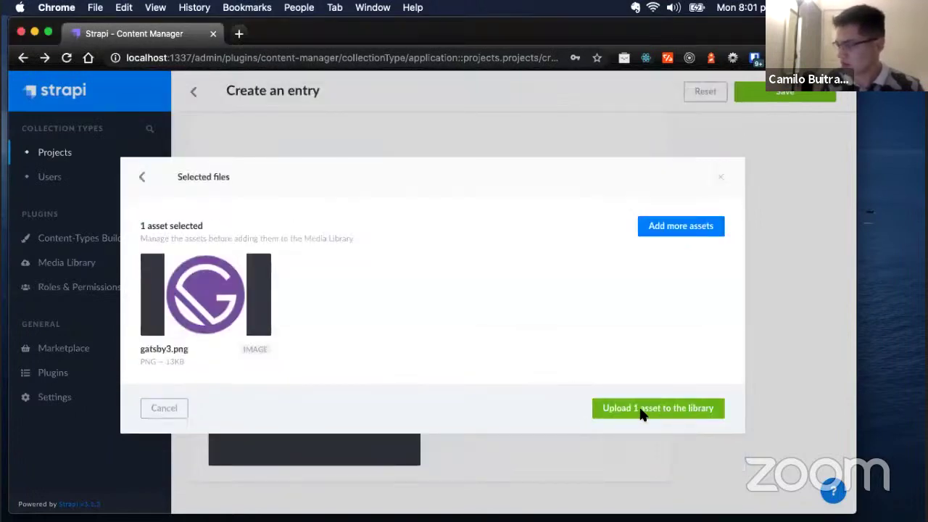
pyautogui.click(643, 412)
pyautogui.click(661, 441)
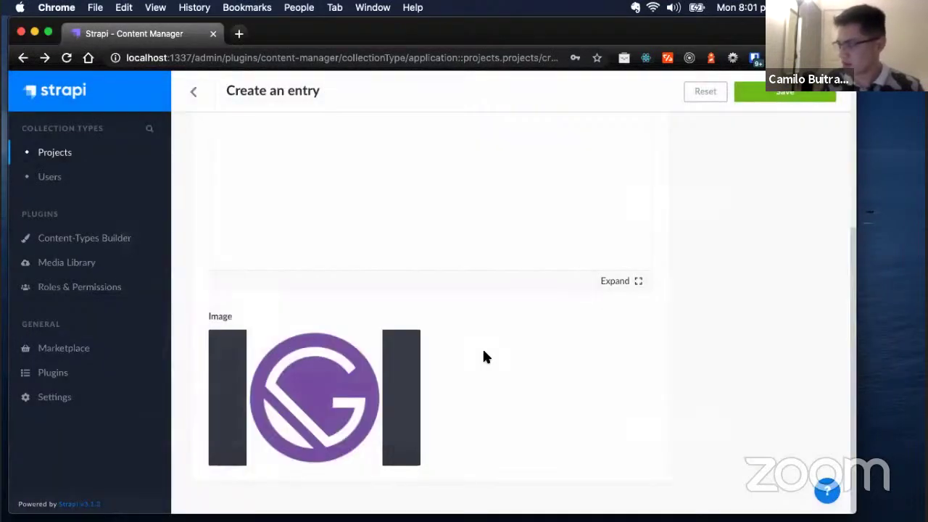
pyautogui.scroll(10, 486, 348)
pyautogui.scroll(-10, 489, 351)
pyautogui.scroll(10, 698, 209)
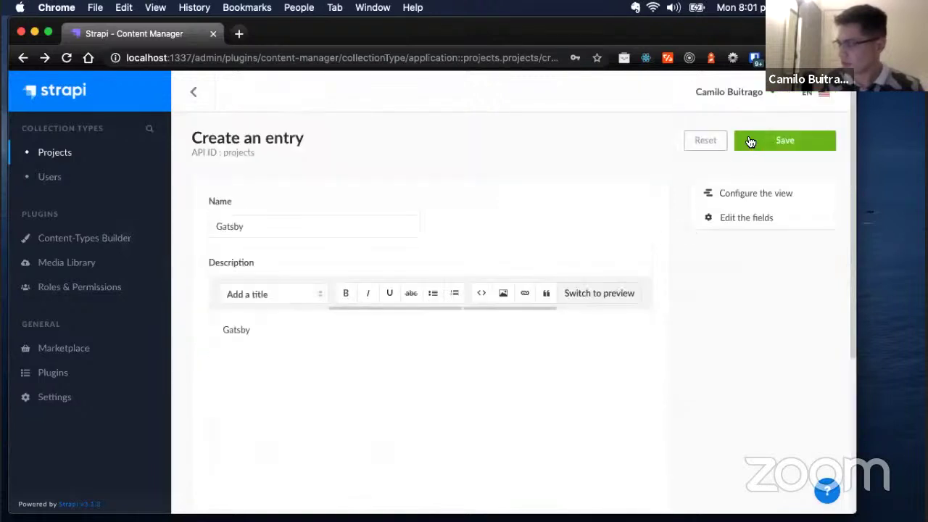
pyautogui.click(750, 142)
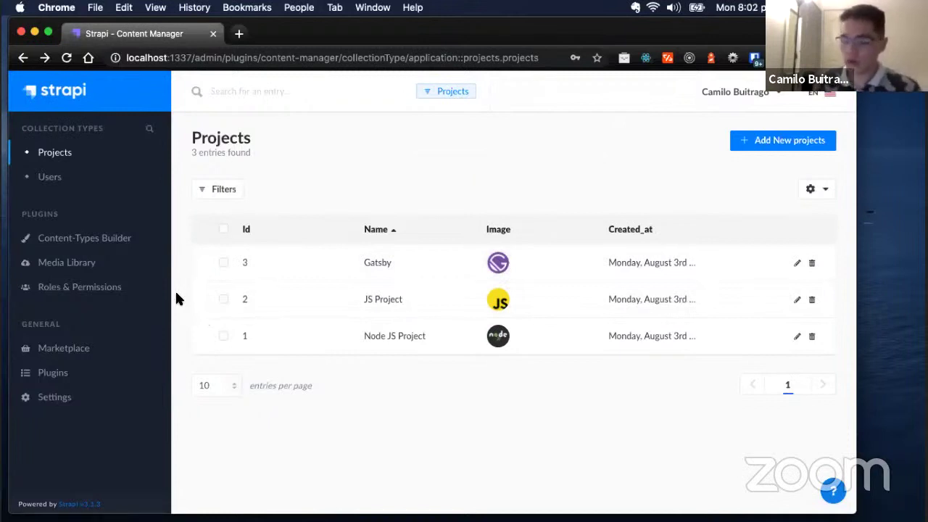
# Allow the Public role to perform the find action on Projects and save the role.
pyautogui.click(105, 302)
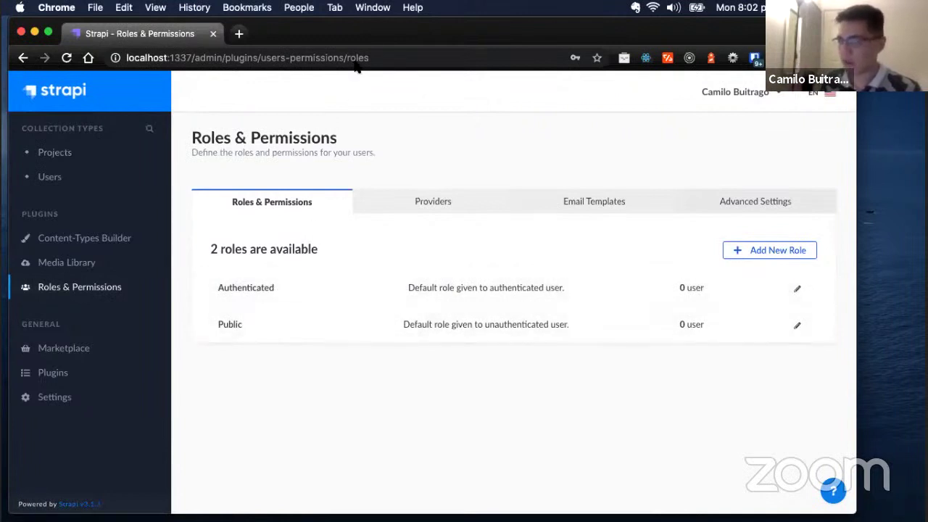
pyautogui.click(797, 326)
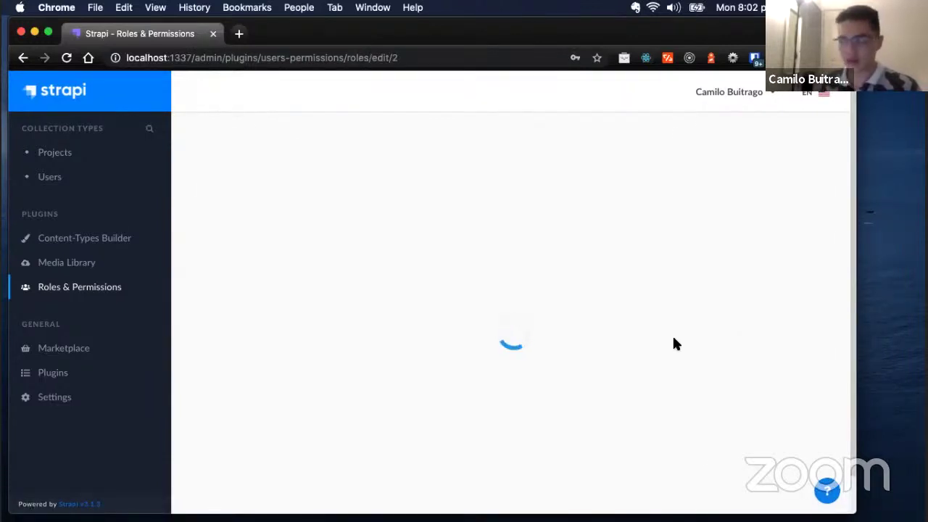
pyautogui.scroll(-4, 418, 374)
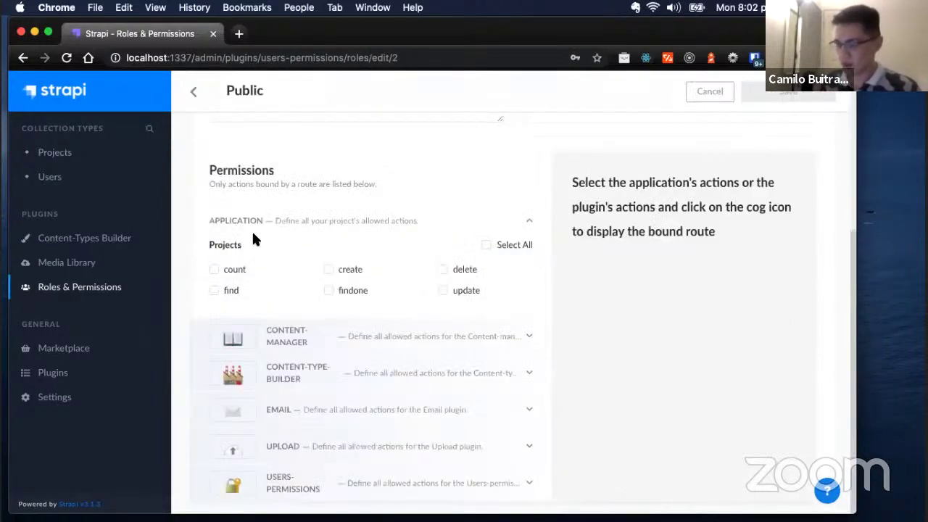
pyautogui.doubleClick(213, 245)
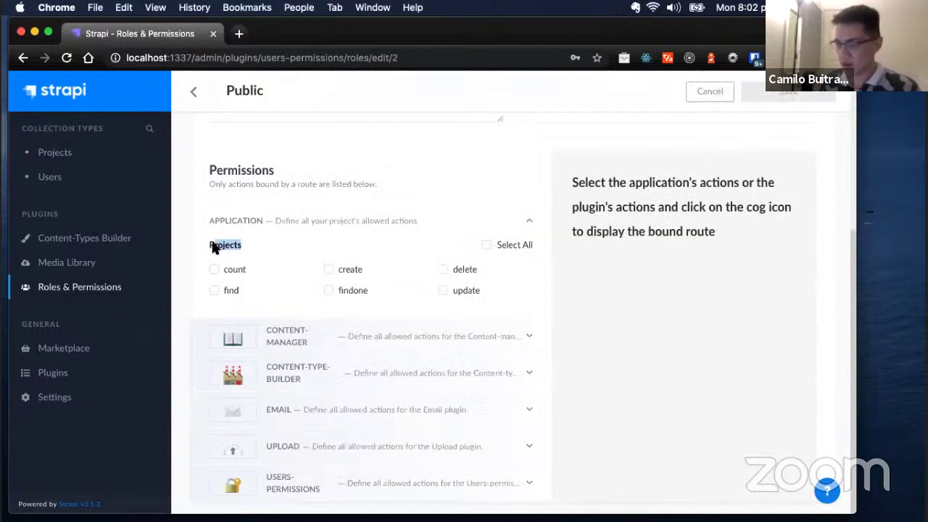
pyautogui.click(217, 292)
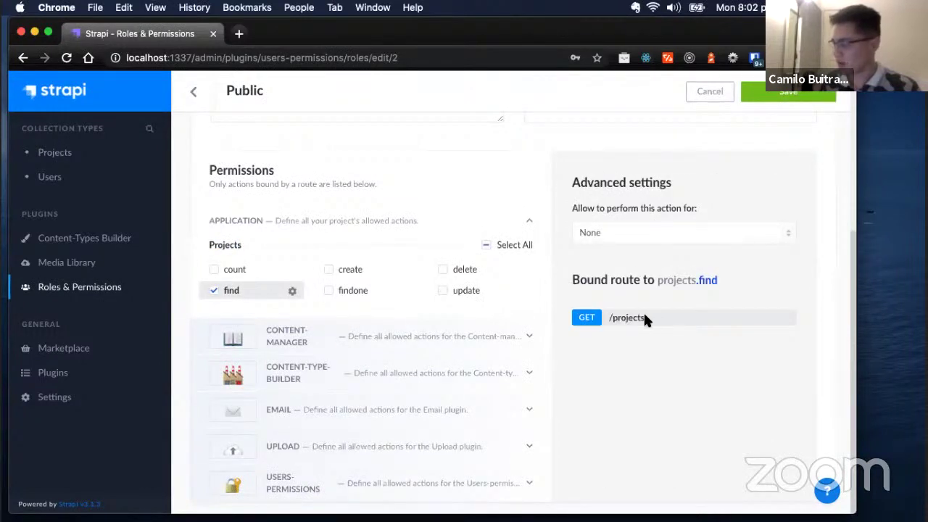
pyautogui.scroll(5, 617, 355)
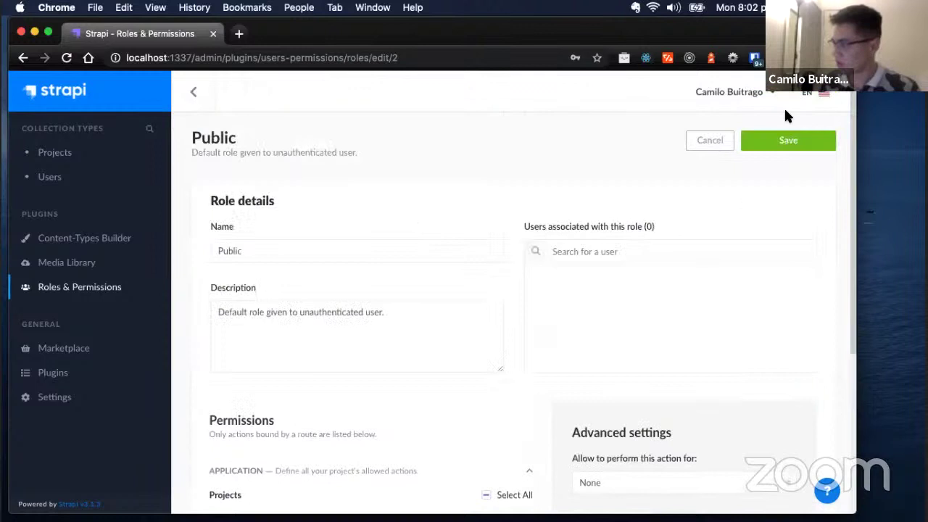
pyautogui.click(778, 150)
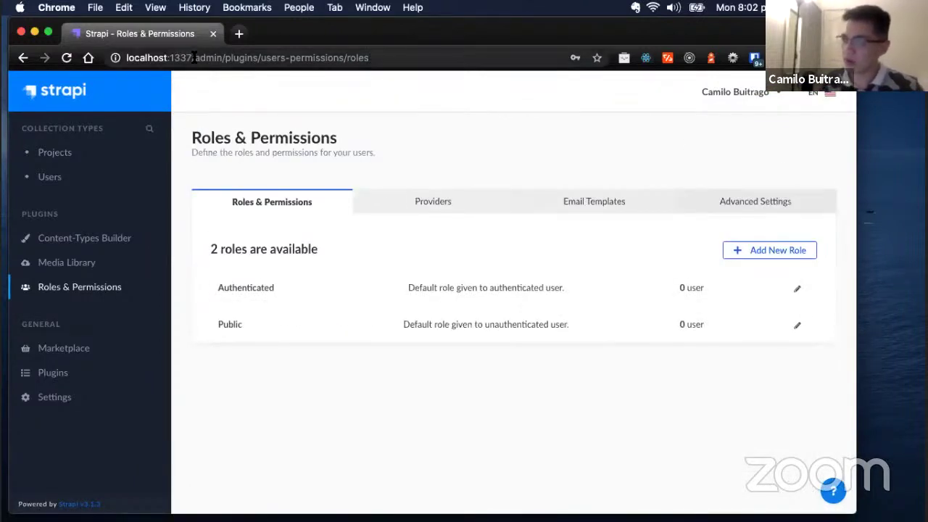
# Open localhost:1337/projects in a new browser tab and examine the project entries returned by the API.
pyautogui.moveTo(195, 57); pyautogui.dragTo(94, 61)
pyautogui.press('super+c')
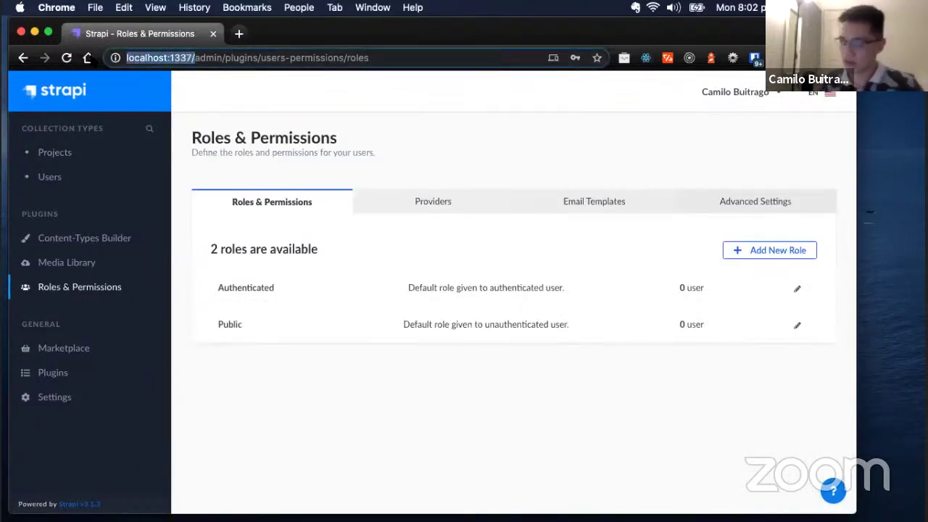
pyautogui.click(239, 34)
pyautogui.press('super+v')
pyautogui.write('projects')
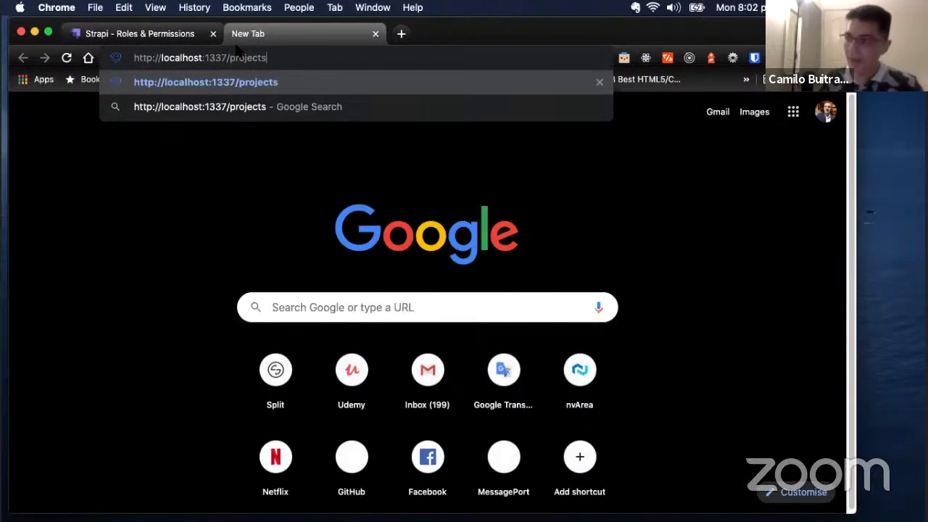
pyautogui.press('Return')
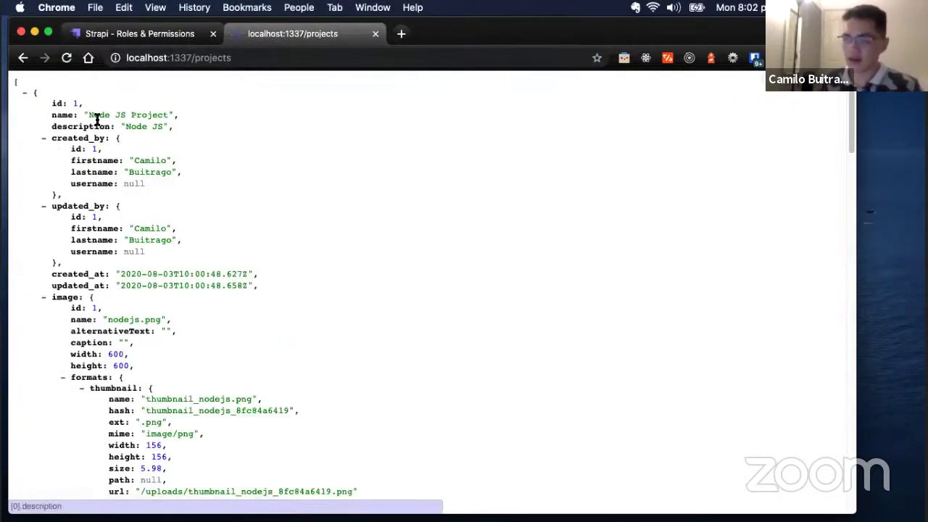
pyautogui.scroll(-1, 182, 119)
pyautogui.moveTo(91, 114); pyautogui.dragTo(207, 172)
pyautogui.scroll(-20, 218, 182)
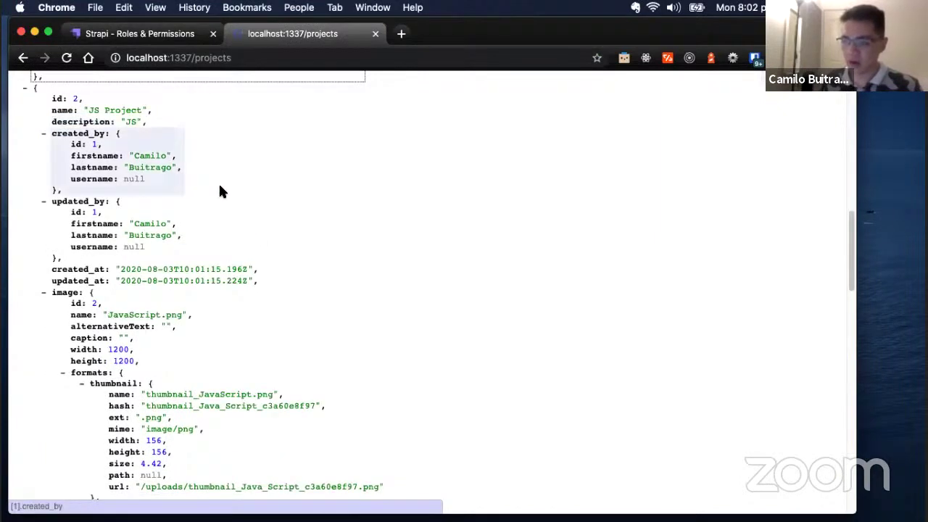
pyautogui.scroll(20, 213, 207)
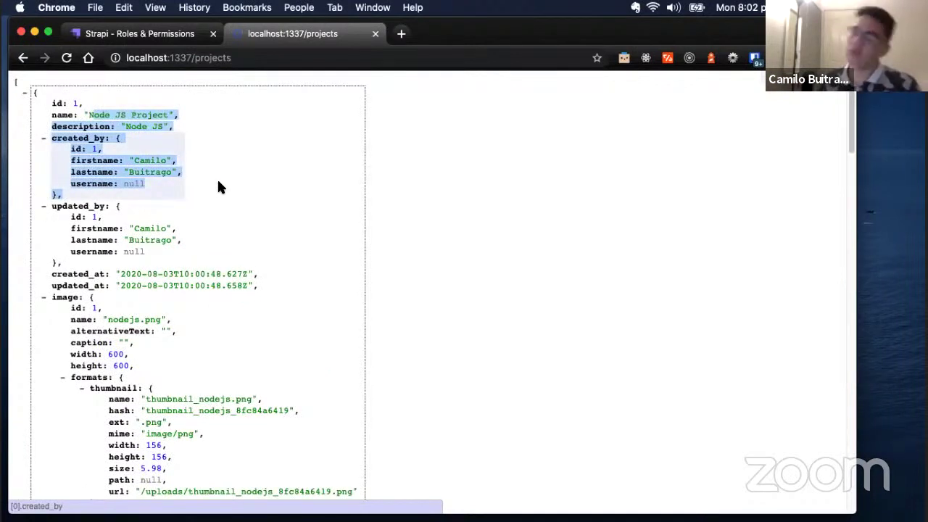
# Return to the Strapi admin and download the GraphQL plugin from the Marketplace.
pyautogui.click(166, 40)
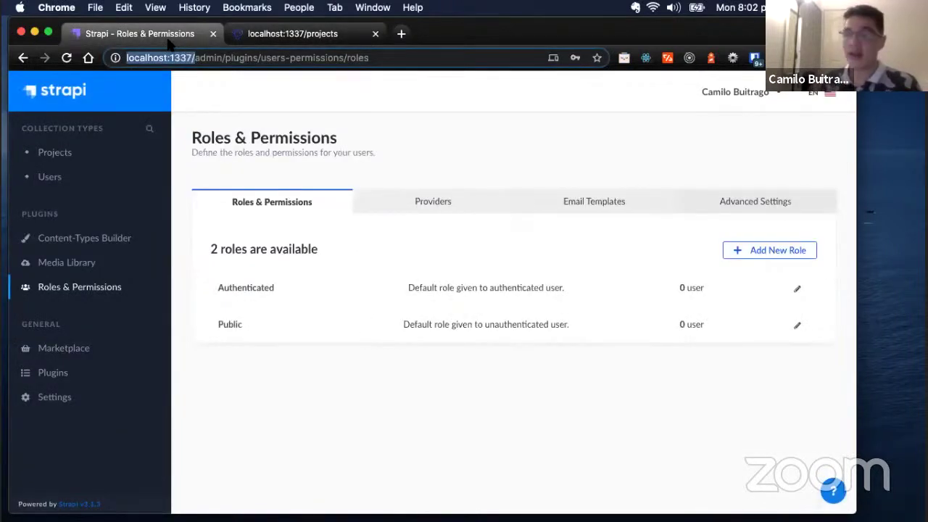
pyautogui.click(96, 352)
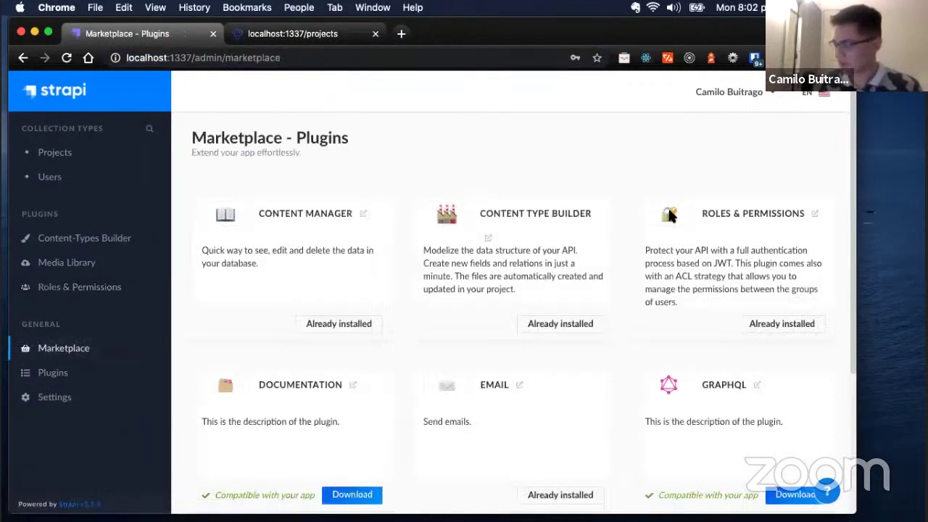
pyautogui.scroll(-5, 819, 327)
pyautogui.click(793, 295)
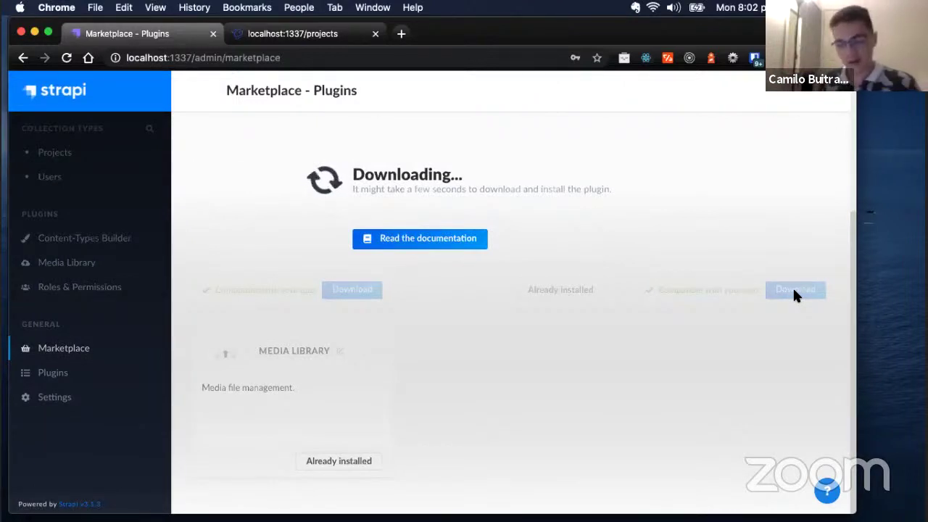
# Switch to the Terminal session in the brisJS folder, change into brisjsgatsby and start the site with gatsby develop.
pyautogui.click(34, 33)
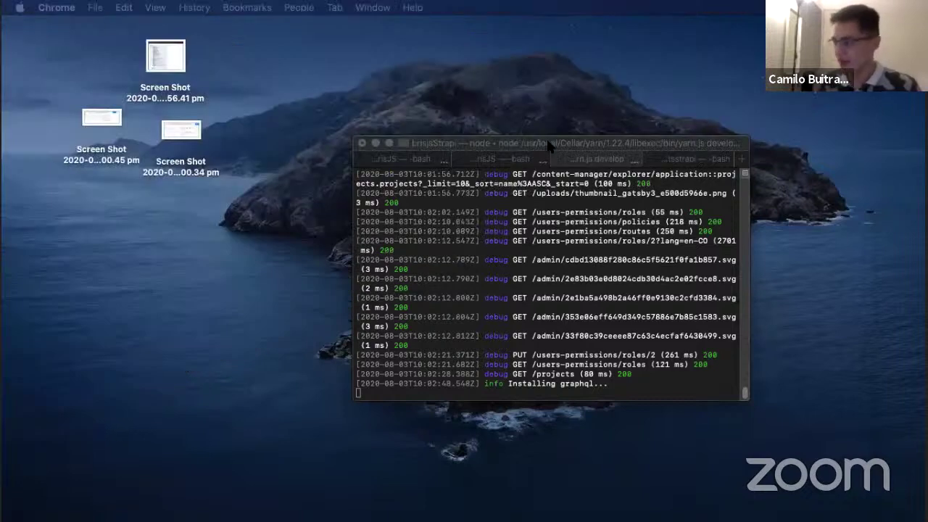
pyautogui.click(519, 158)
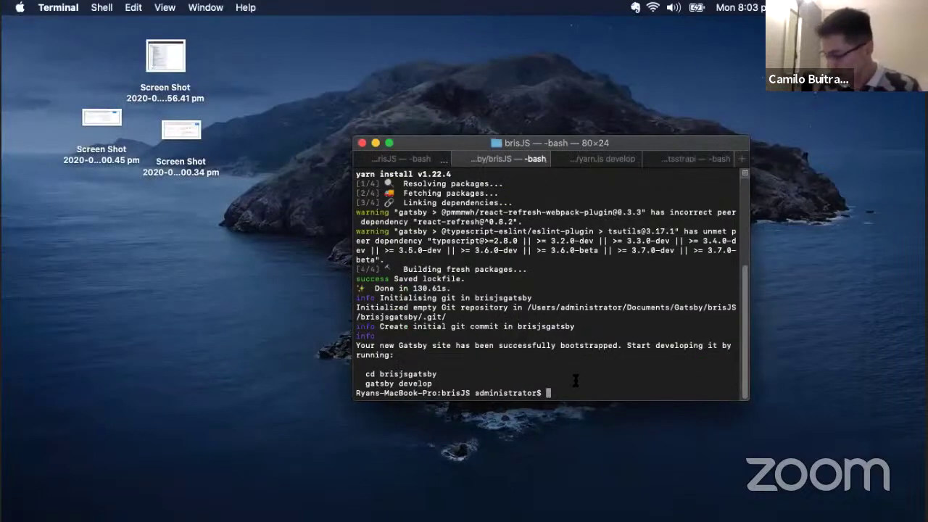
pyautogui.write('cd')
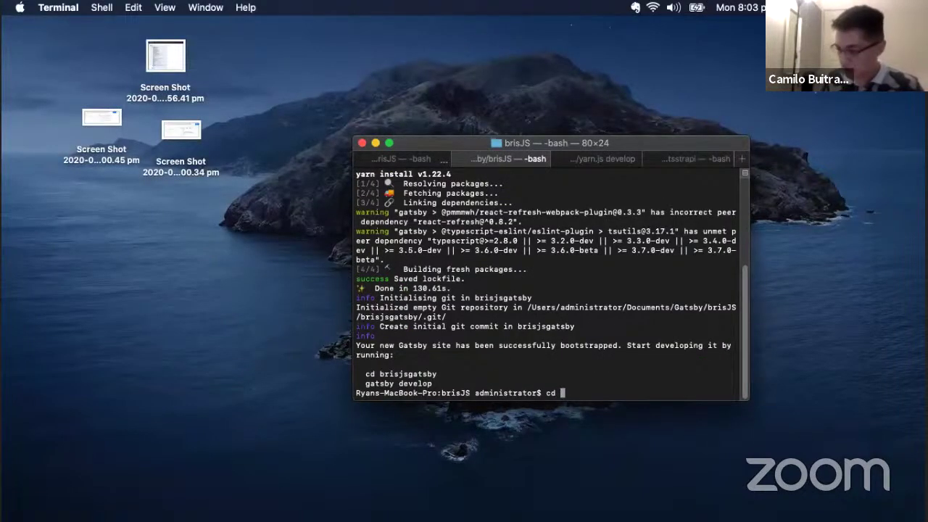
pyautogui.write(' bris')
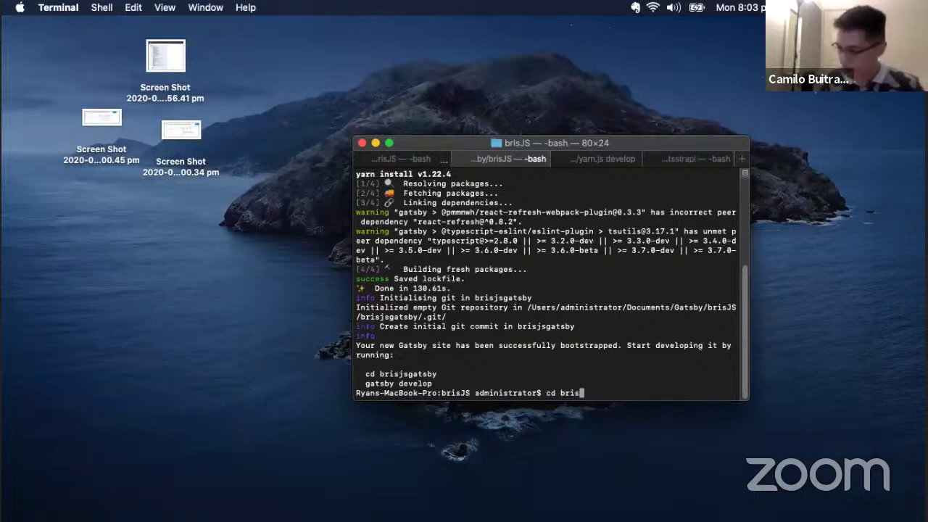
pyautogui.write('js')
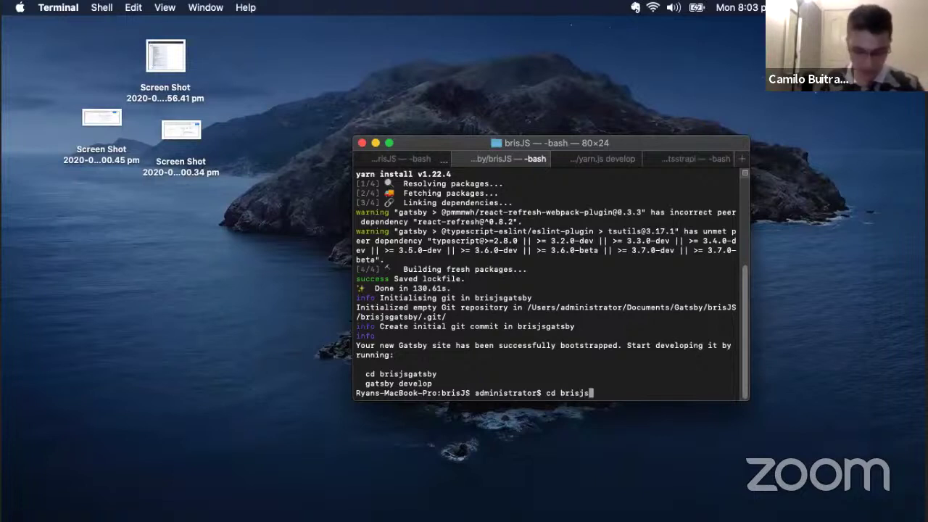
pyautogui.press('Tab')
pyautogui.press('Return')
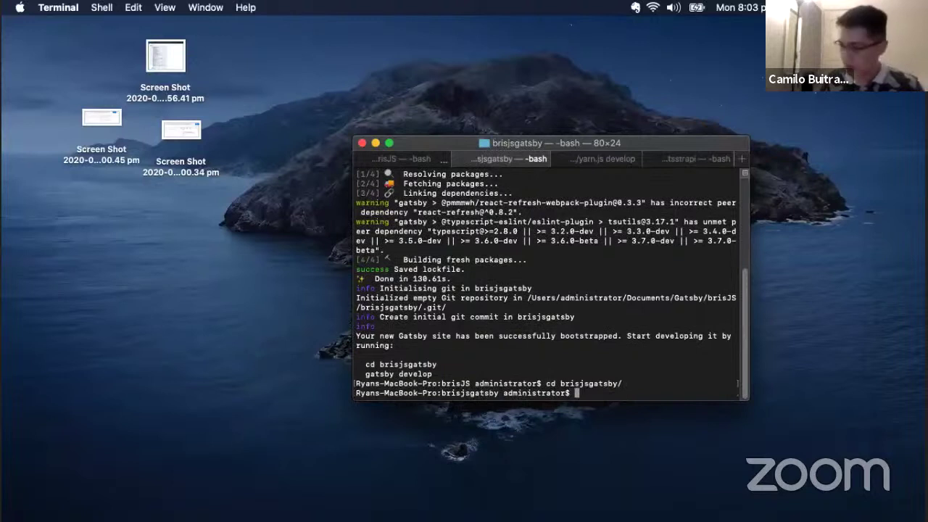
pyautogui.write('gatsby dev')
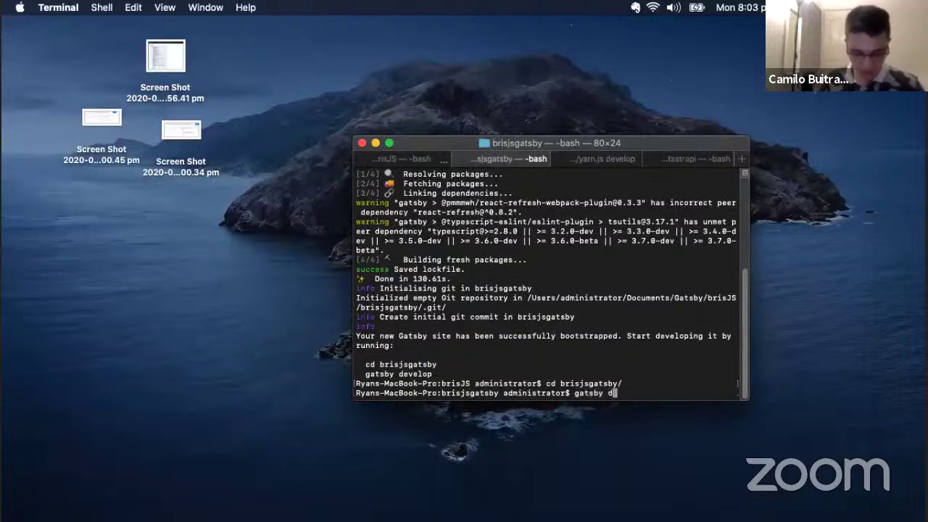
pyautogui.write('elop')
pyautogui.press('Return')
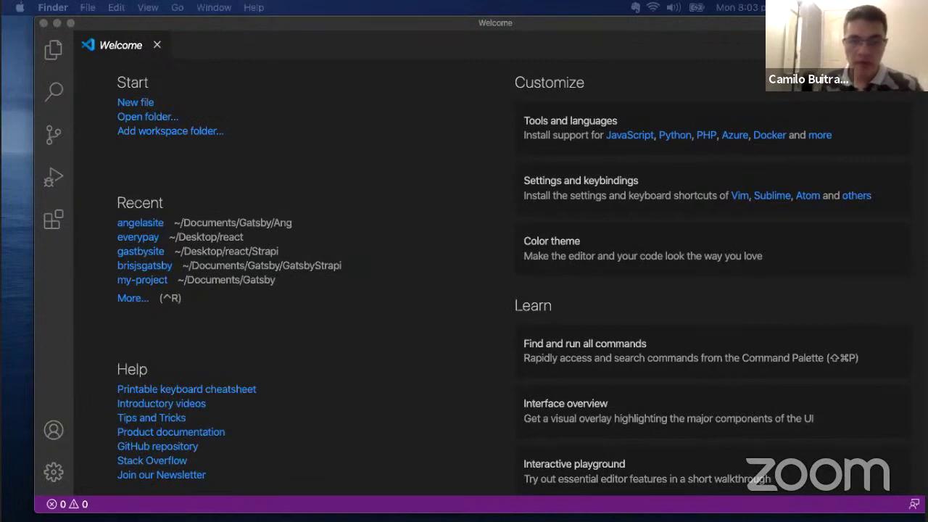
# Open the Gatsby project folder in Visual Studio Code.
pyautogui.moveTo(307, 301); pyautogui.dragTo(325, 288)
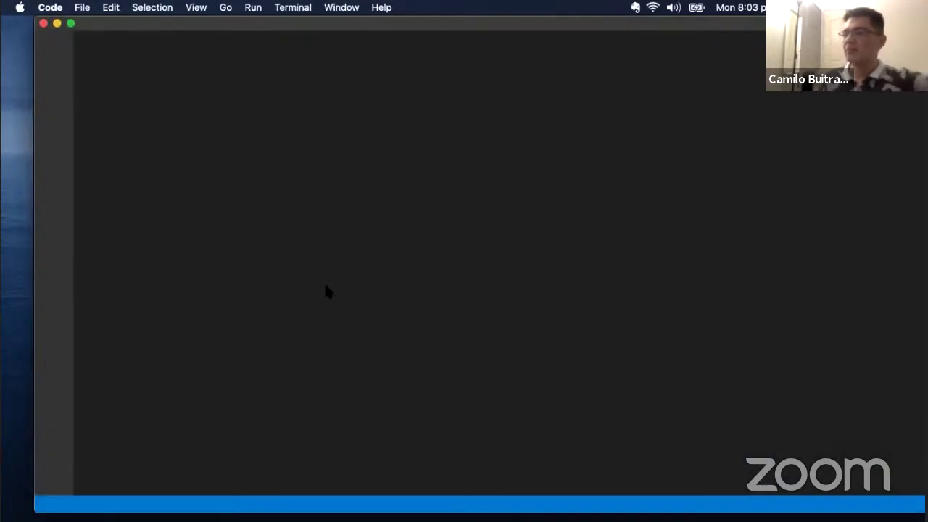